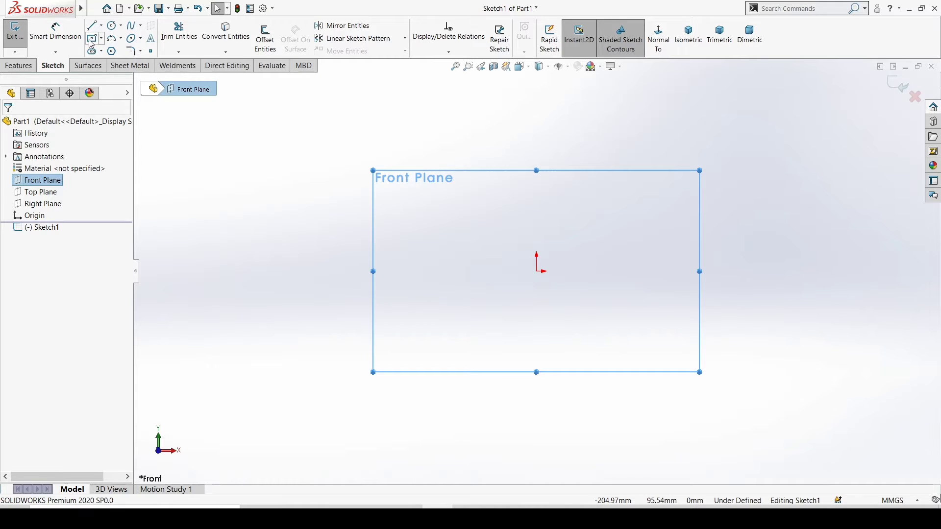
Sketch a steep construction centerline about 97 mm long upward from the origin
{"action": "left_click", "coordinate": [102, 26]}
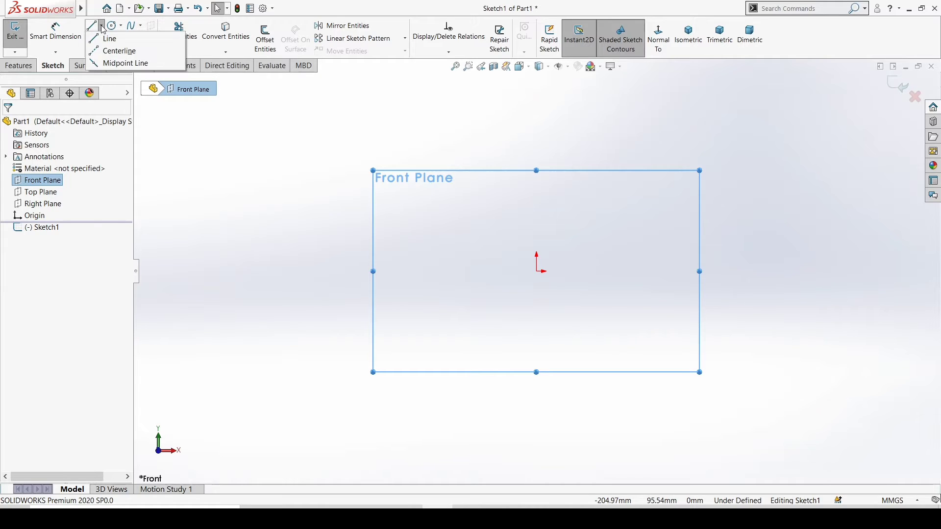
{"action": "left_click", "coordinate": [93, 53]}
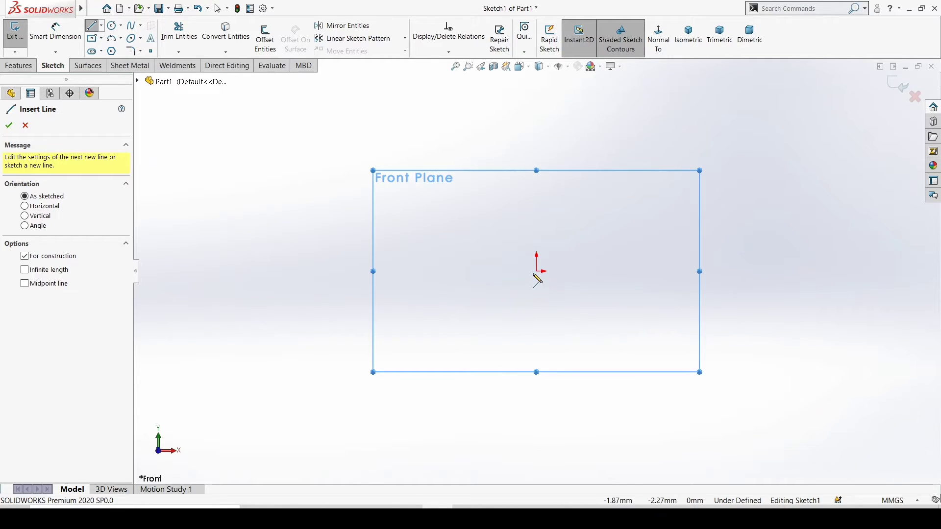
{"action": "left_click", "coordinate": [537, 272]}
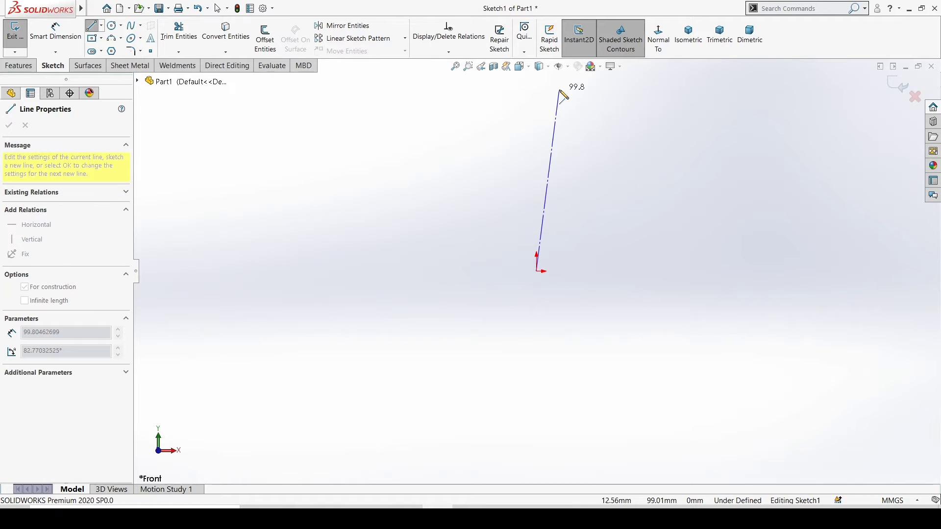
{"action": "left_click", "coordinate": [552, 95]}
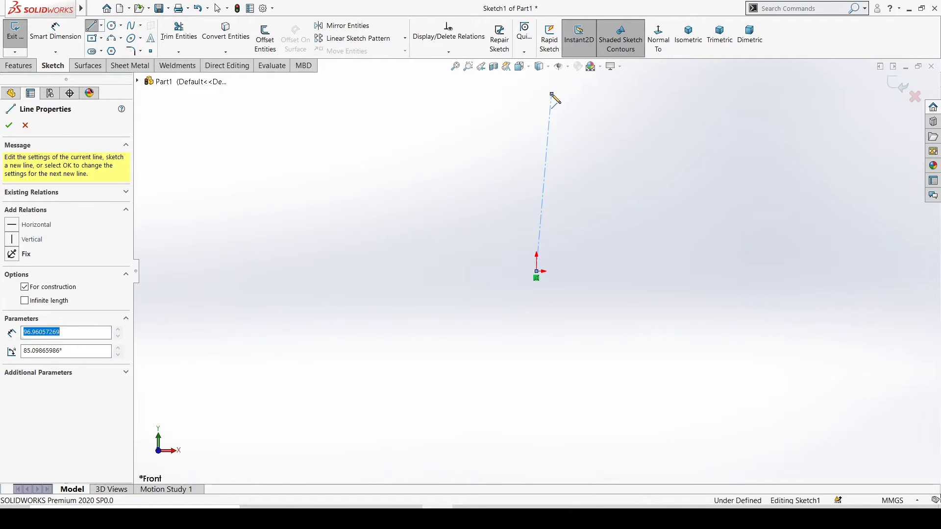
{"action": "right_click", "coordinate": [529, 116]}
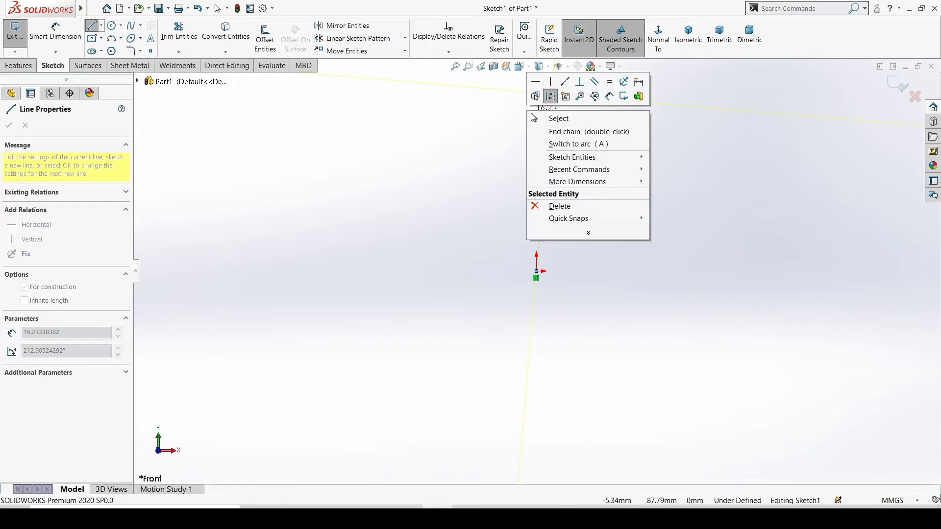
{"action": "left_click", "coordinate": [548, 120]}
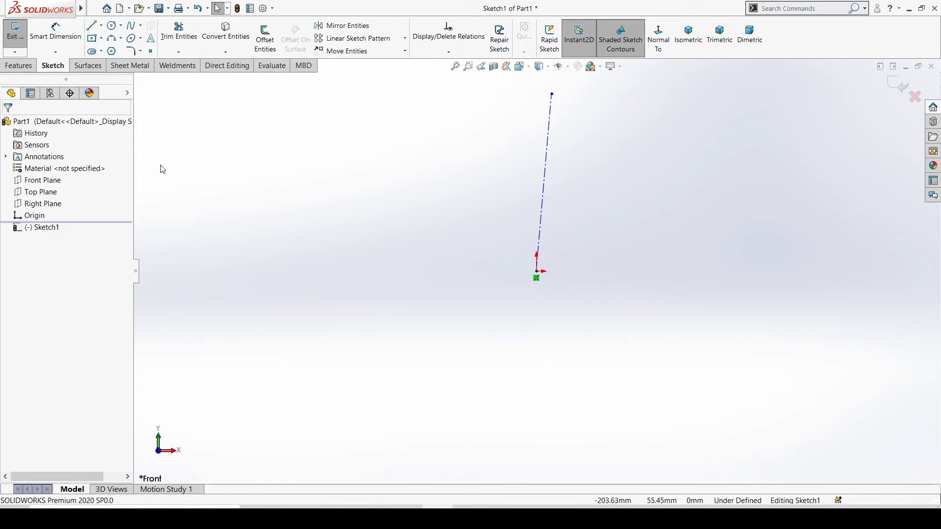
Sketch a second, nearly level construction centerline about 137 mm long from the origin toward positive X
{"action": "left_click", "coordinate": [101, 25]}
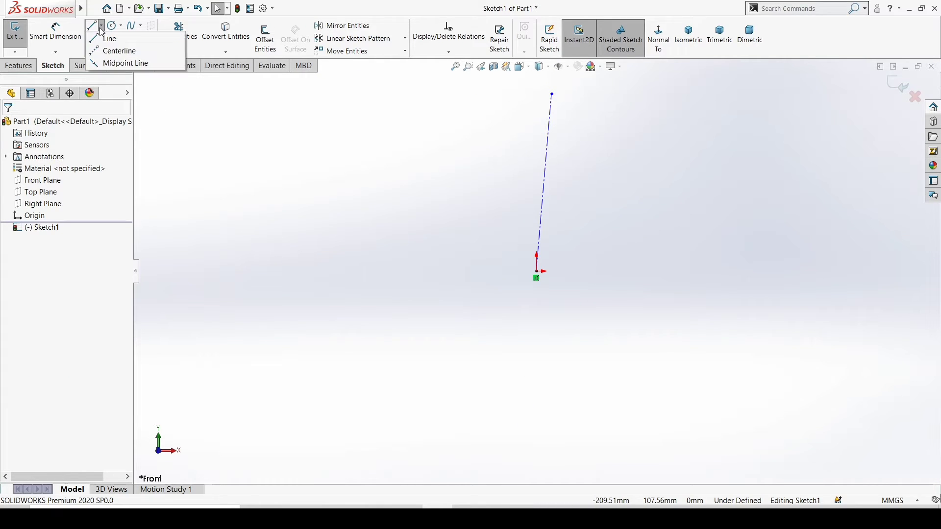
{"action": "left_click", "coordinate": [120, 50]}
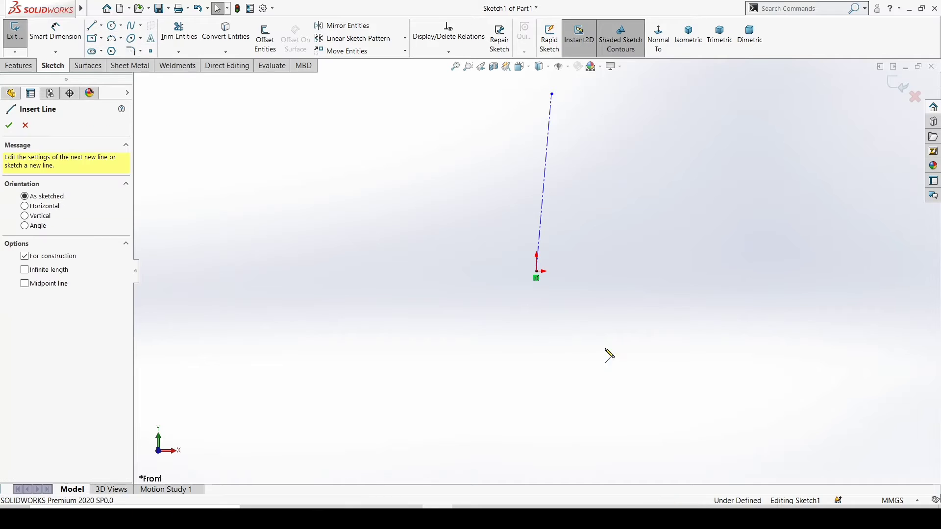
{"action": "left_click", "coordinate": [552, 283]}
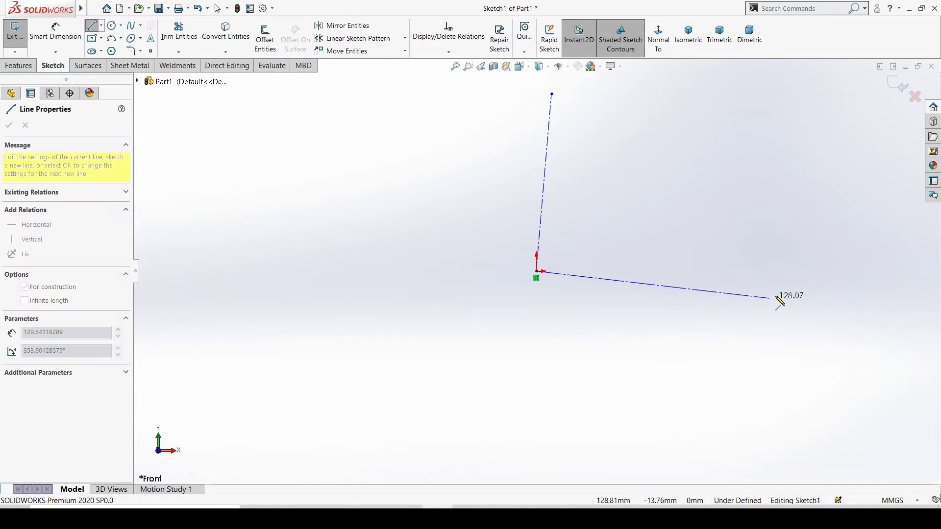
{"action": "left_click", "coordinate": [789, 288]}
{"action": "right_click", "coordinate": [790, 289]}
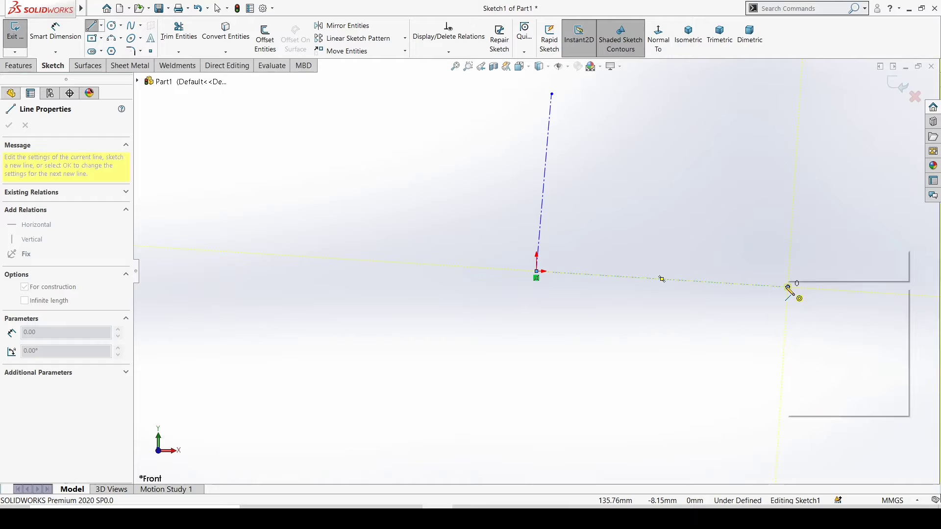
{"action": "left_click", "coordinate": [802, 295]}
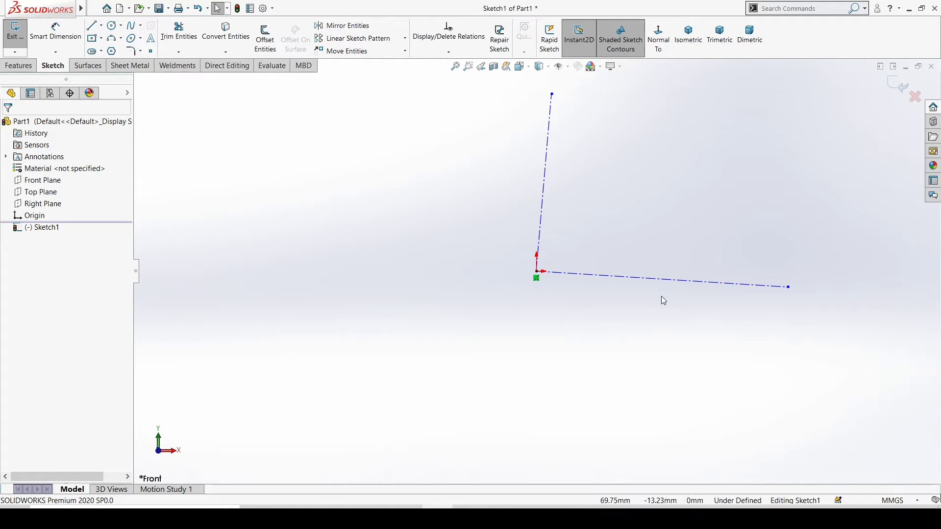
Constrain the steep centerline to be vertical and the nearly level centerline to be horizontal
{"action": "left_click", "coordinate": [543, 203]}
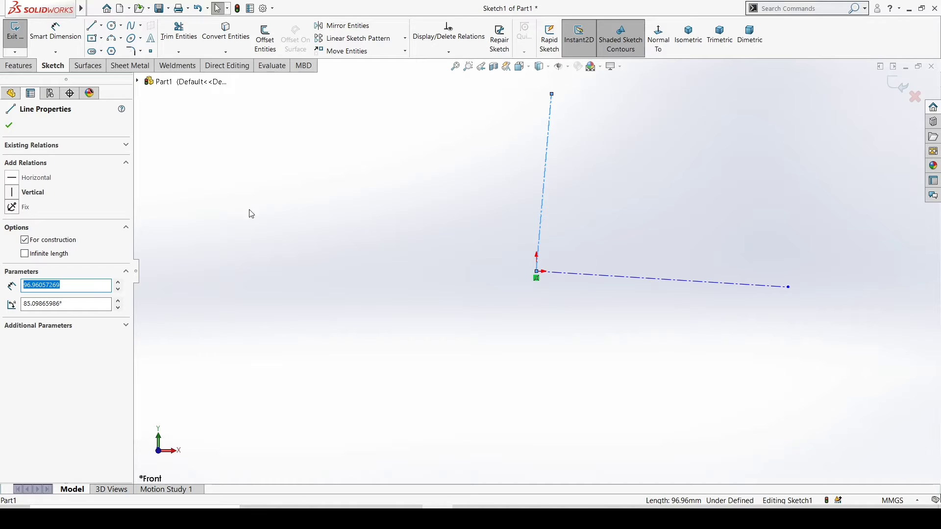
{"action": "left_click", "coordinate": [13, 193]}
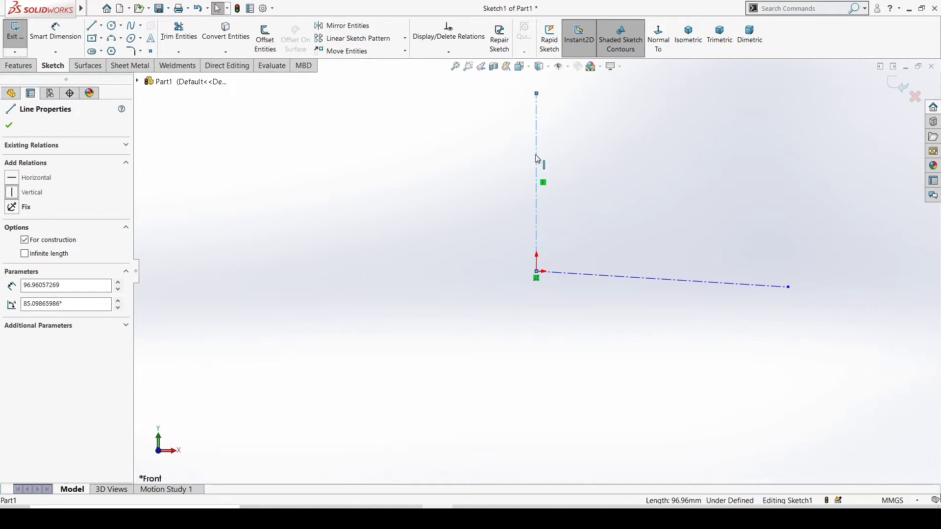
{"action": "left_click", "coordinate": [10, 126]}
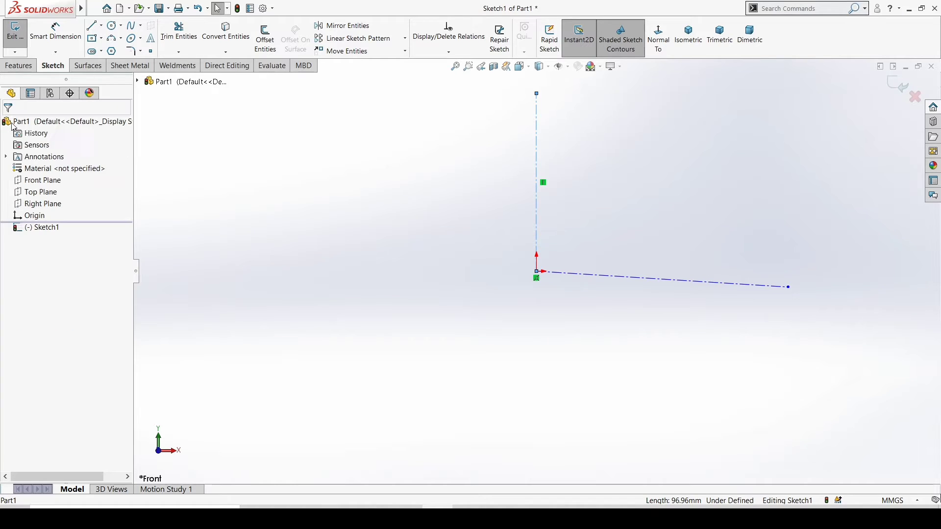
{"action": "left_click", "coordinate": [596, 276]}
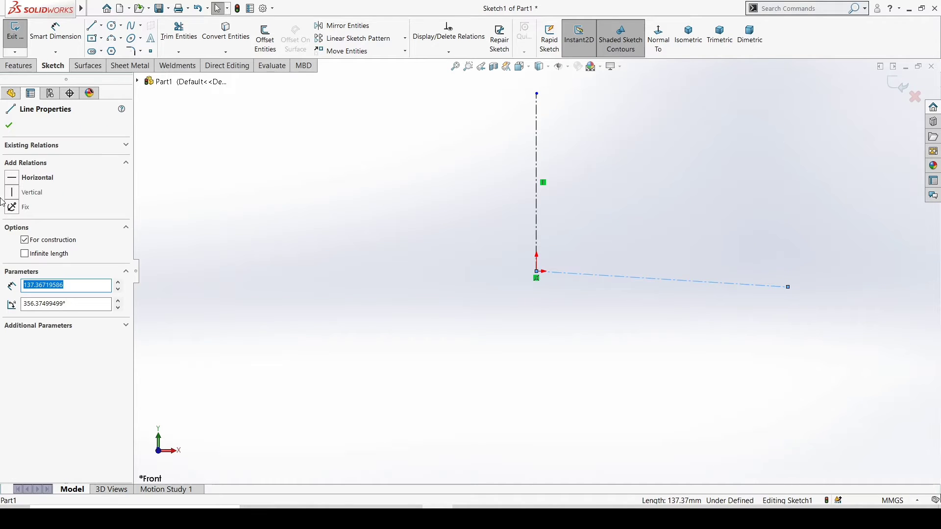
{"action": "left_click", "coordinate": [27, 181]}
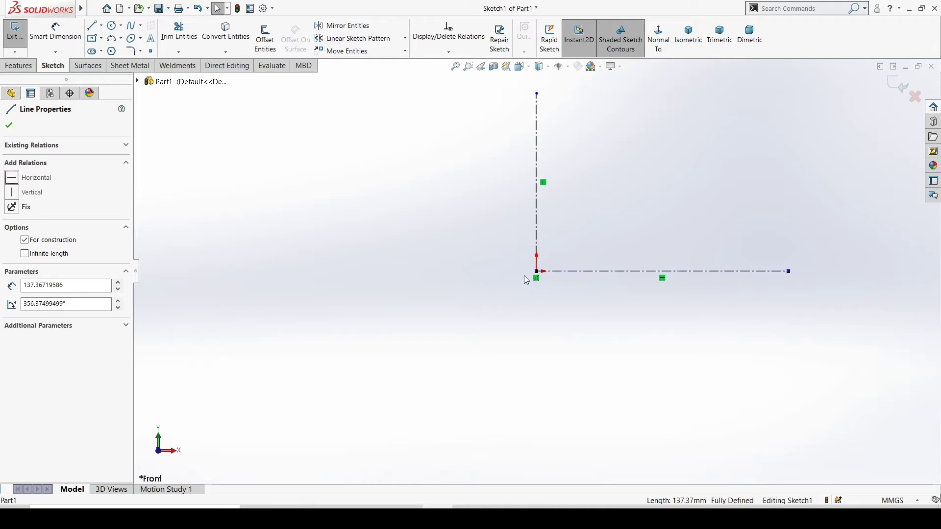
{"action": "left_click", "coordinate": [9, 126]}
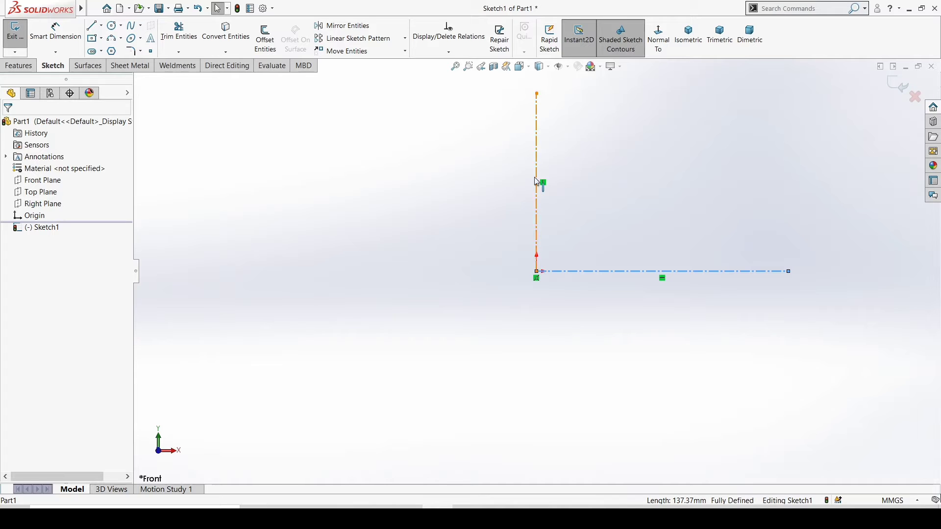
Give both the vertical and the horizontal construction centerline infinite length
{"action": "left_click", "coordinate": [536, 147]}
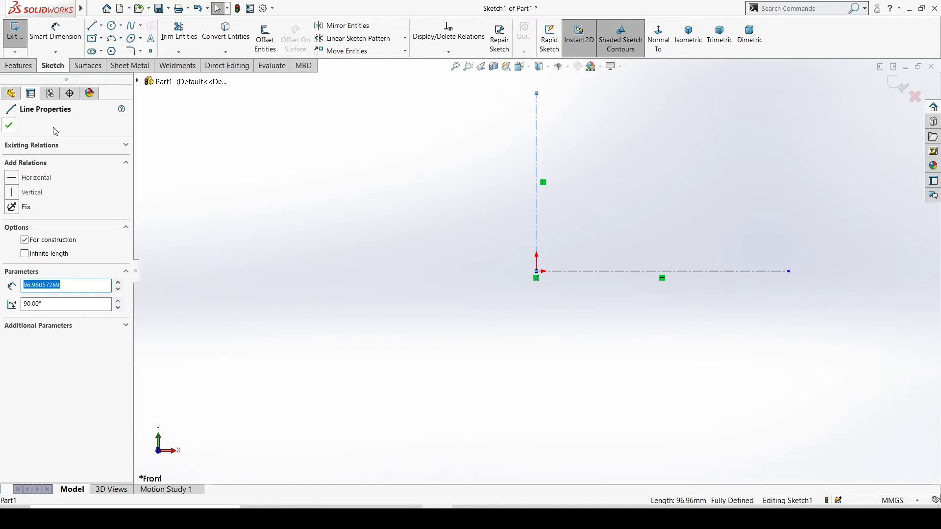
{"action": "left_click", "coordinate": [24, 253]}
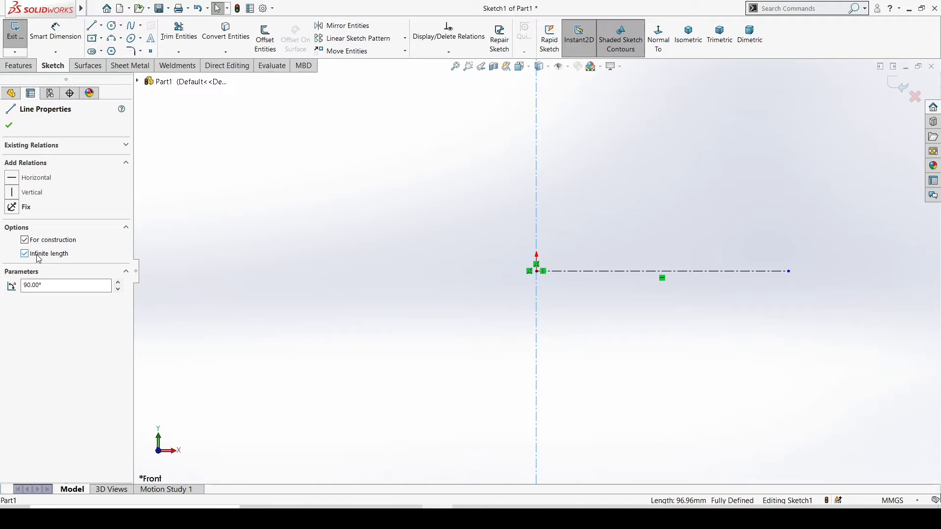
{"action": "left_click", "coordinate": [9, 127]}
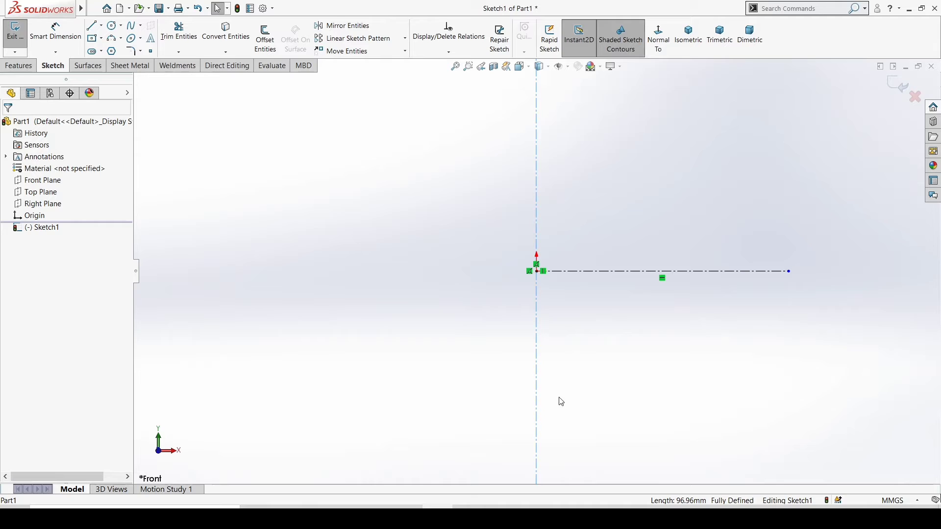
{"action": "scroll", "coordinate": [526, 422], "scroll_direction": "up", "scroll_amount": 4}
{"action": "scroll", "coordinate": [559, 328], "scroll_direction": "down", "scroll_amount": 2}
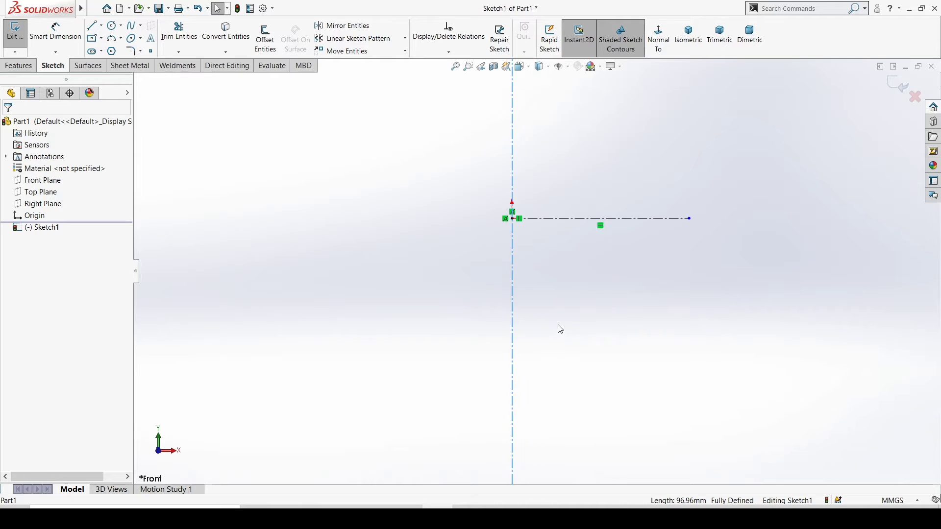
{"action": "scroll", "coordinate": [538, 279], "scroll_direction": "up", "scroll_amount": 2}
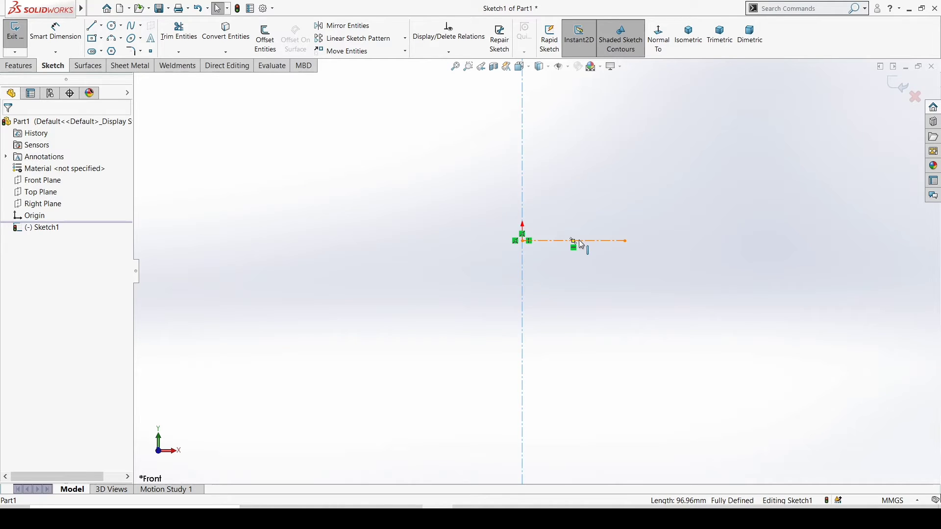
{"action": "left_click", "coordinate": [594, 242]}
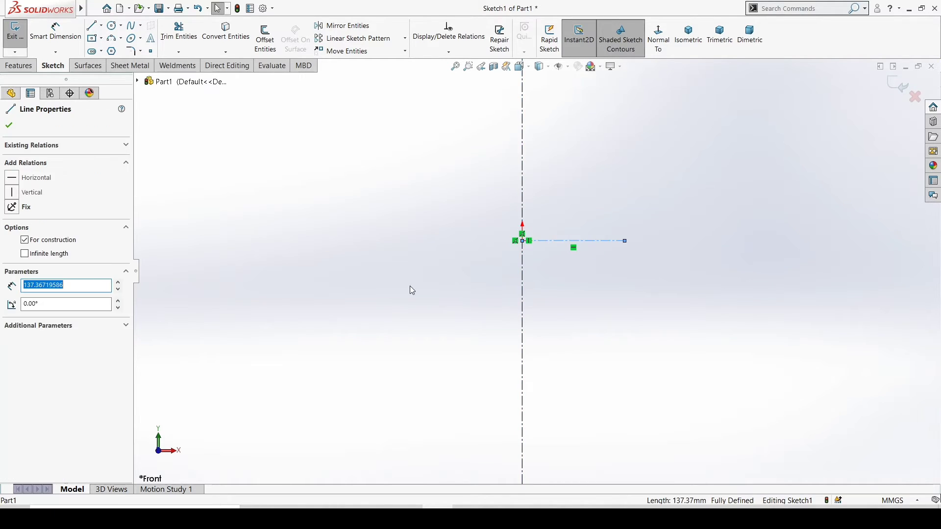
{"action": "left_click", "coordinate": [24, 254]}
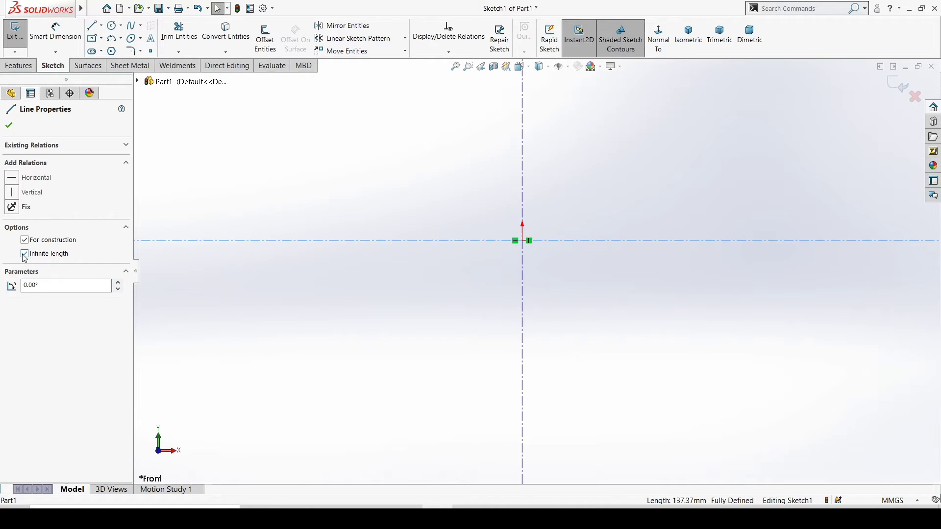
{"action": "left_click", "coordinate": [9, 126]}
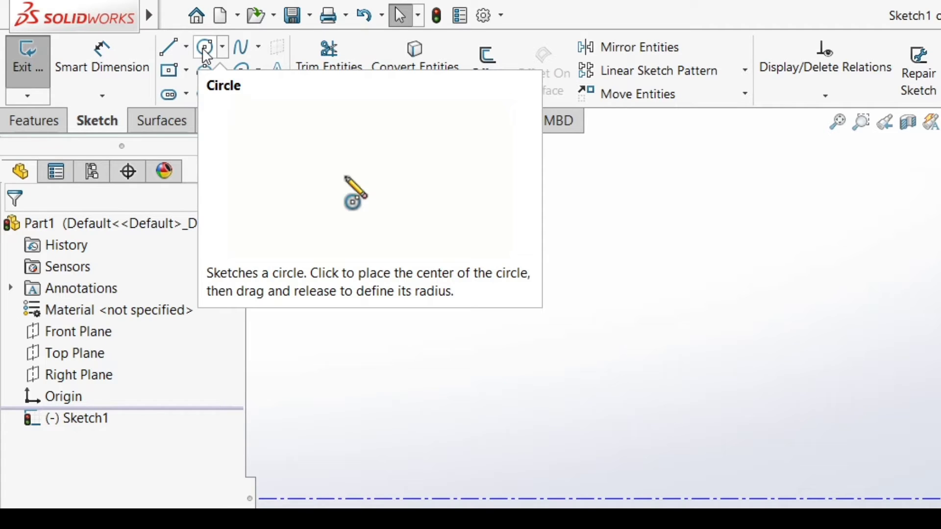
Sketch a center-based circle on the origin with a radius of about 22631 mm
{"action": "left_click", "coordinate": [224, 47]}
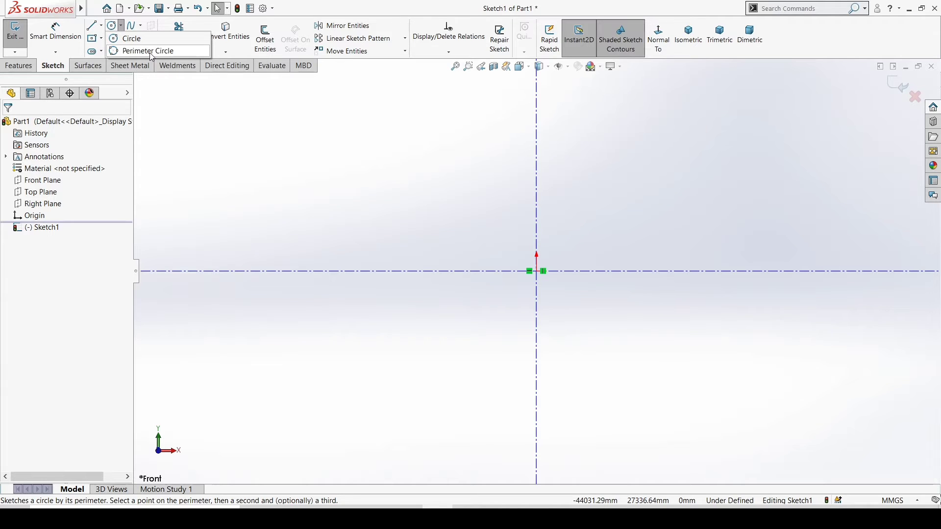
{"action": "left_click", "coordinate": [140, 26]}
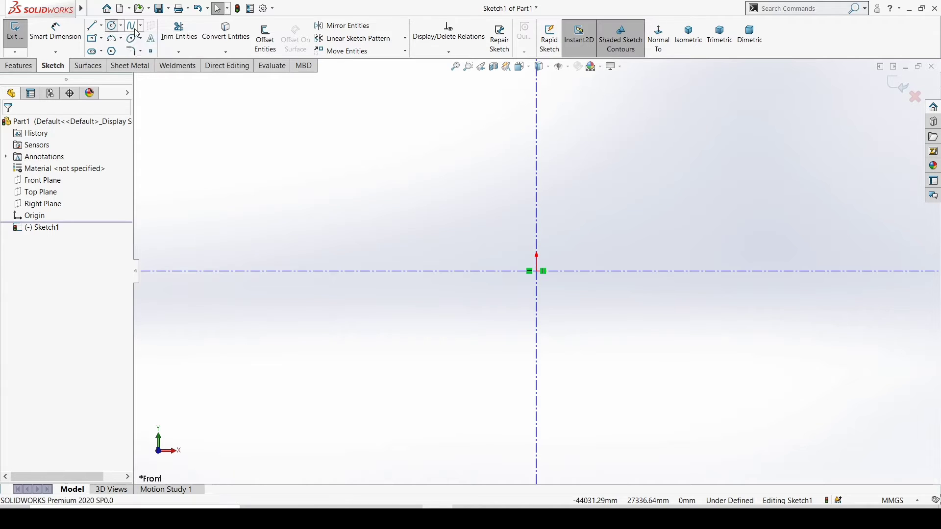
{"action": "left_click", "coordinate": [121, 25]}
{"action": "left_click", "coordinate": [121, 26]}
{"action": "left_click", "coordinate": [121, 26]}
{"action": "left_click", "coordinate": [129, 38]}
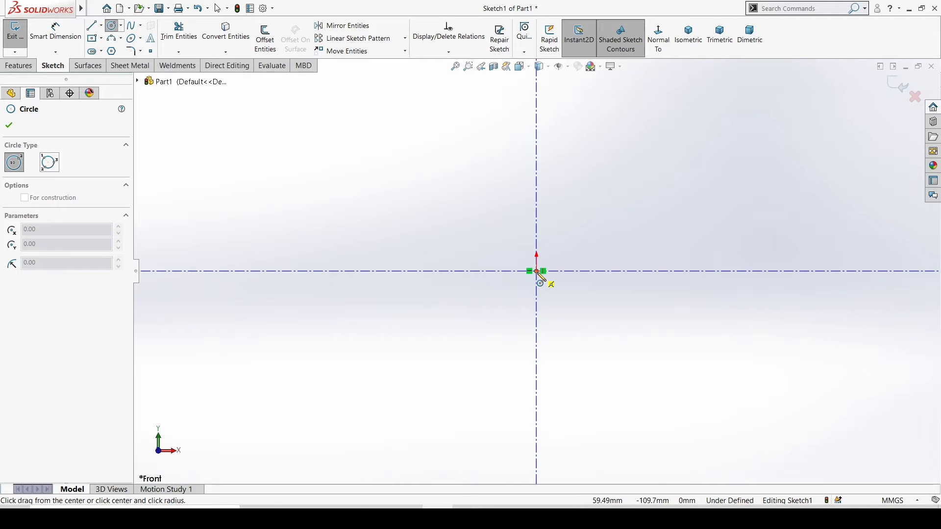
{"action": "left_click", "coordinate": [538, 272]}
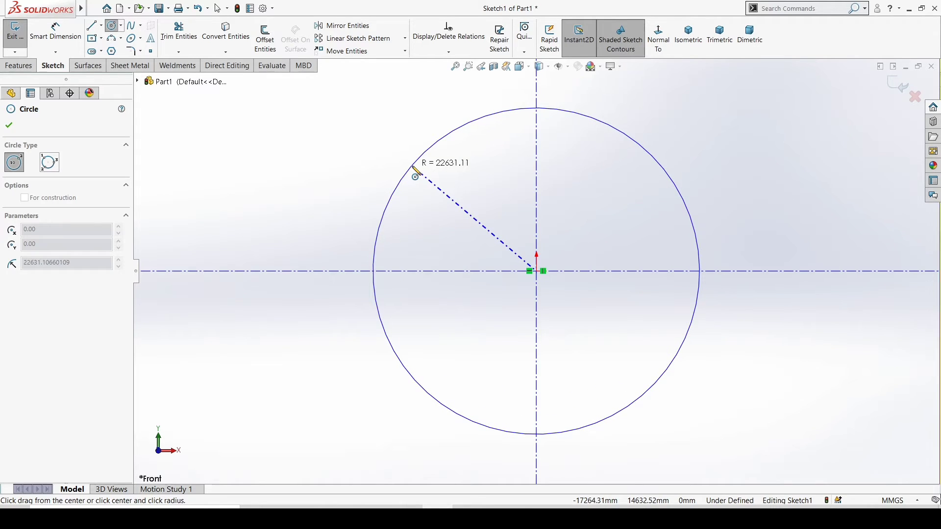
{"action": "left_click", "coordinate": [417, 172]}
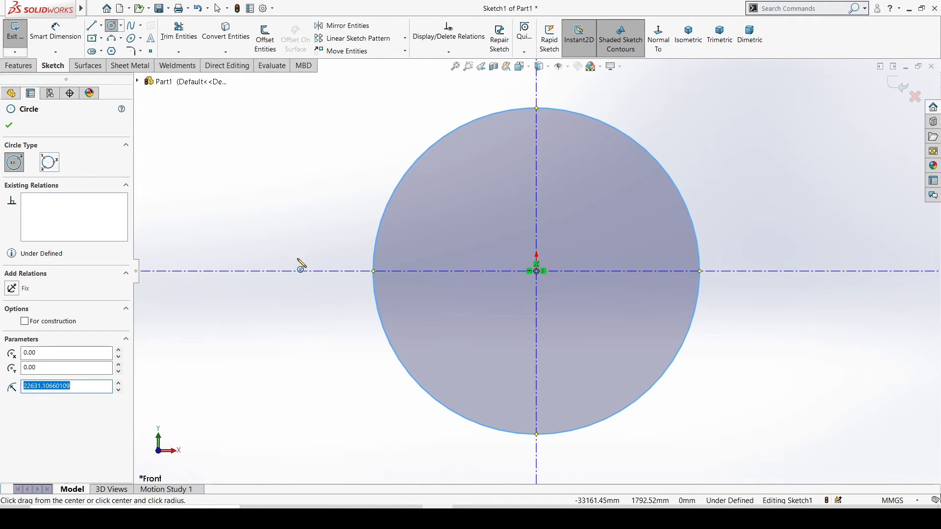
{"action": "right_click", "coordinate": [242, 185]}
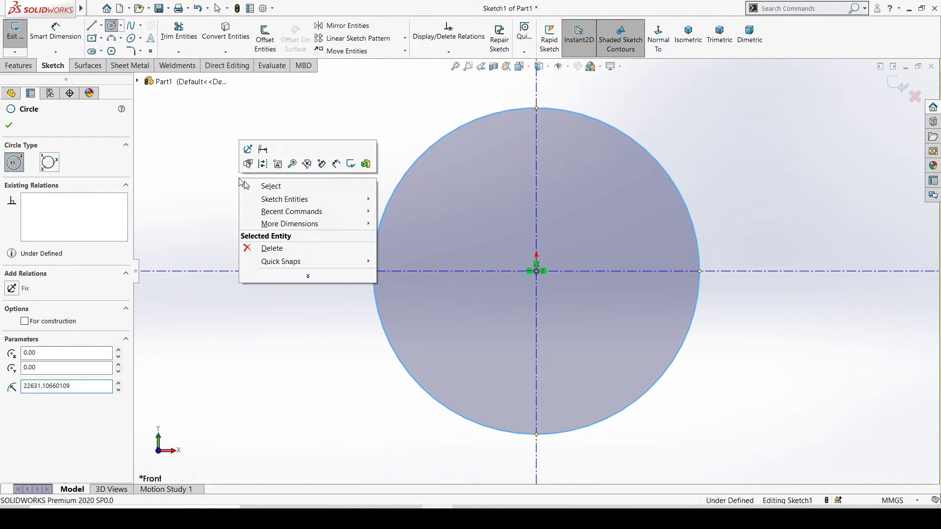
{"action": "left_click", "coordinate": [267, 189]}
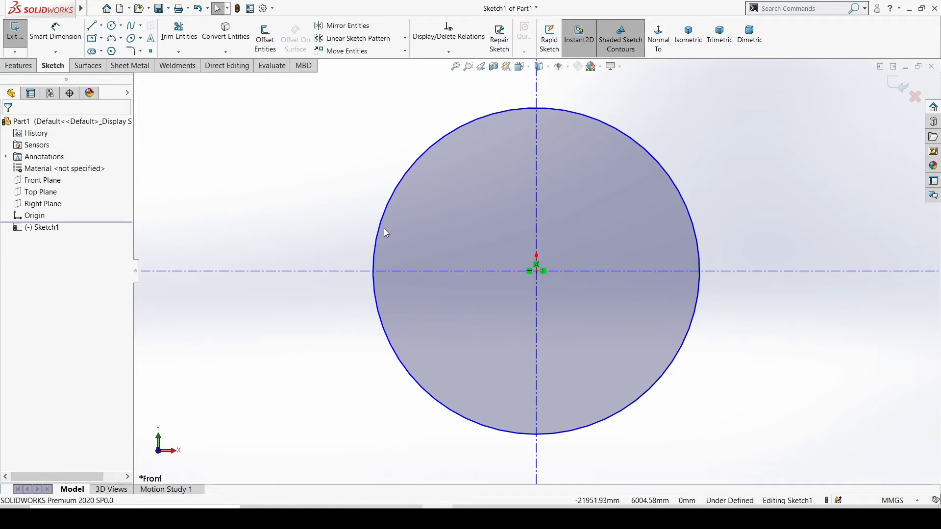
Dimension the circle centered on the origin with a diameter of 100 mm
{"action": "left_click", "coordinate": [76, 44]}
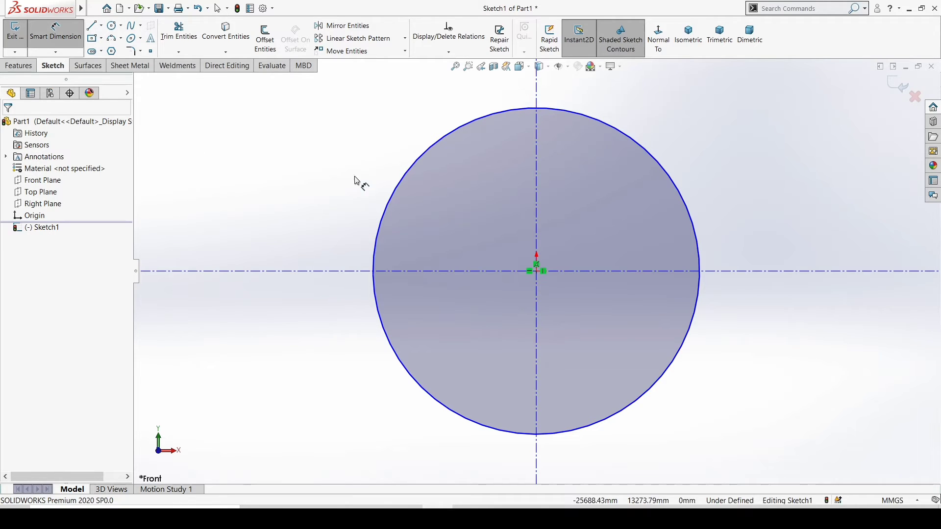
{"action": "left_click", "coordinate": [394, 193]}
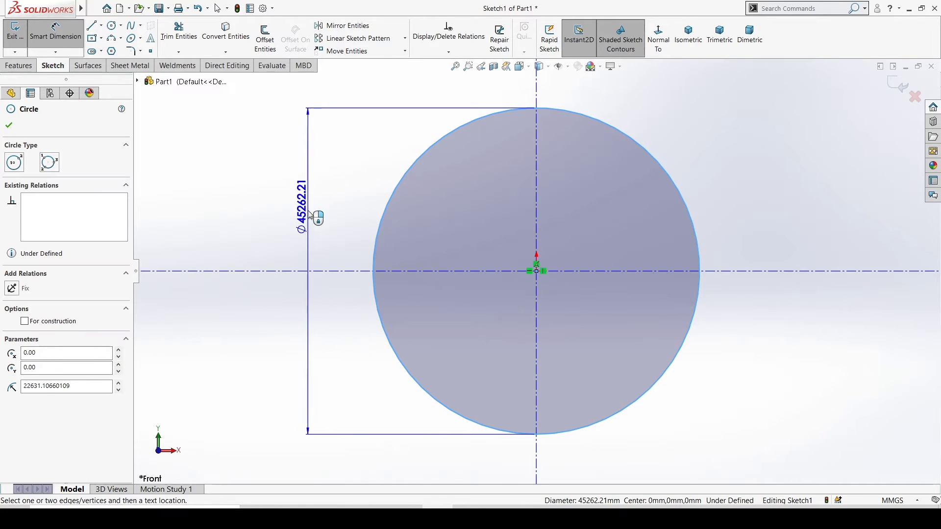
{"action": "left_click", "coordinate": [299, 197]}
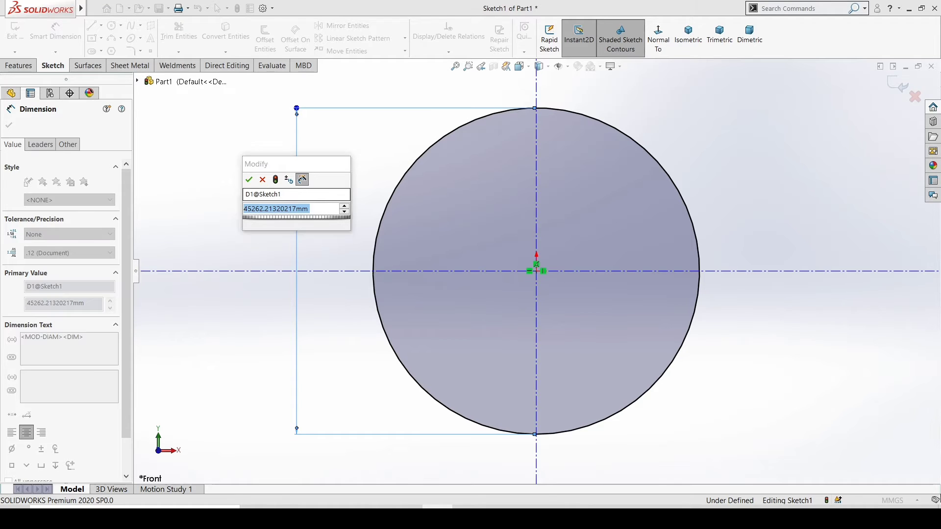
{"action": "type", "text": "100"}
{"action": "key", "text": "Return"}
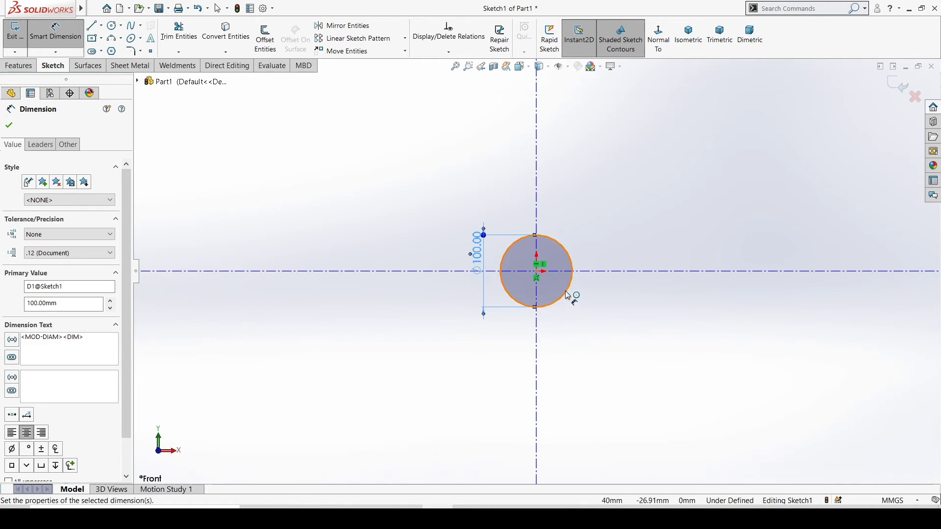
{"action": "left_click", "coordinate": [9, 125]}
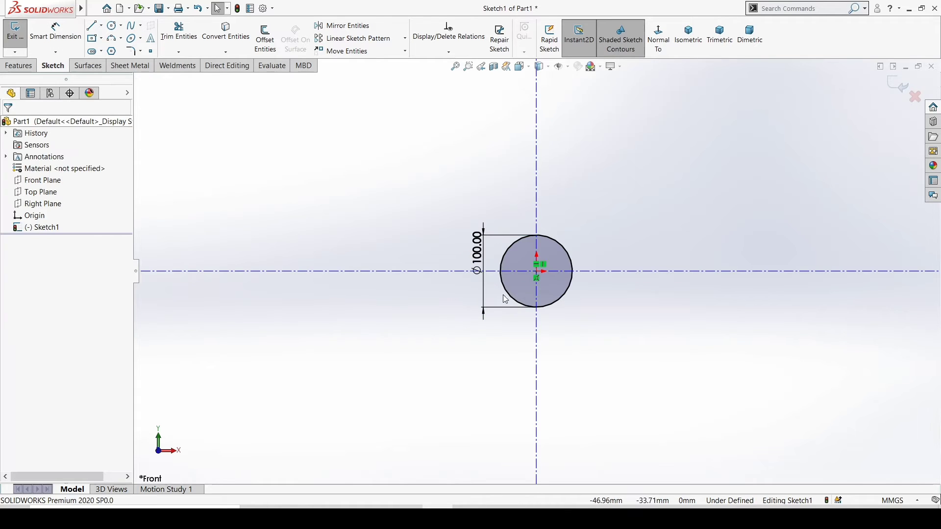
Sketch a center-based circle of about 143 mm radius on the horizontal centerline, centered about 264 mm from the origin toward negative X
{"action": "left_click", "coordinate": [115, 26]}
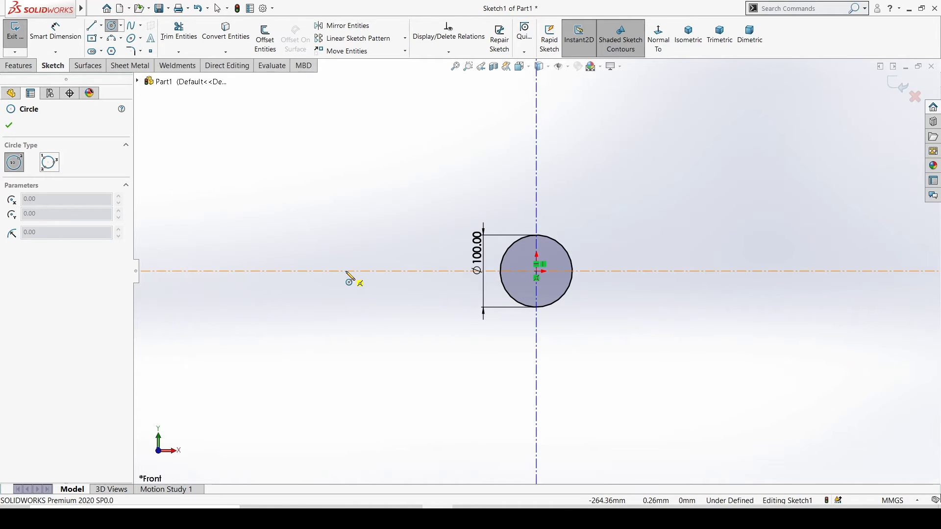
{"action": "left_click", "coordinate": [346, 271]}
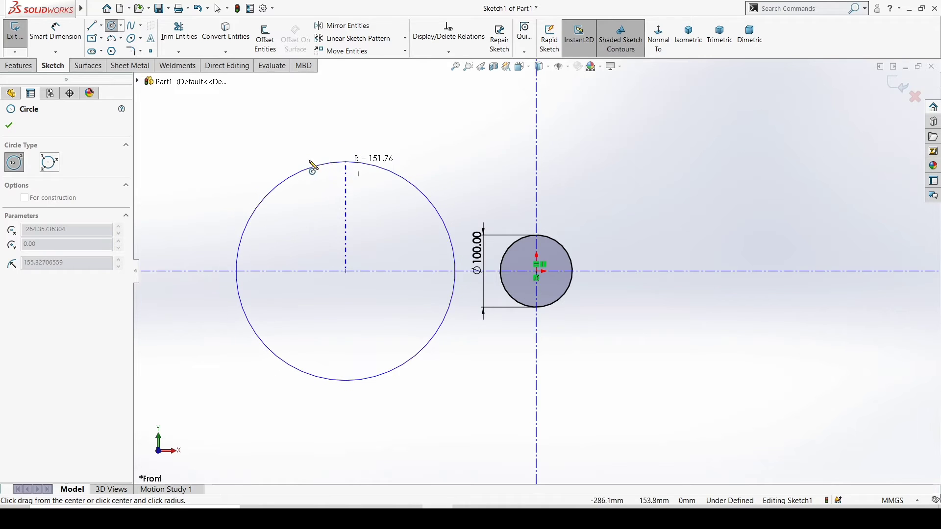
{"action": "left_click", "coordinate": [274, 199]}
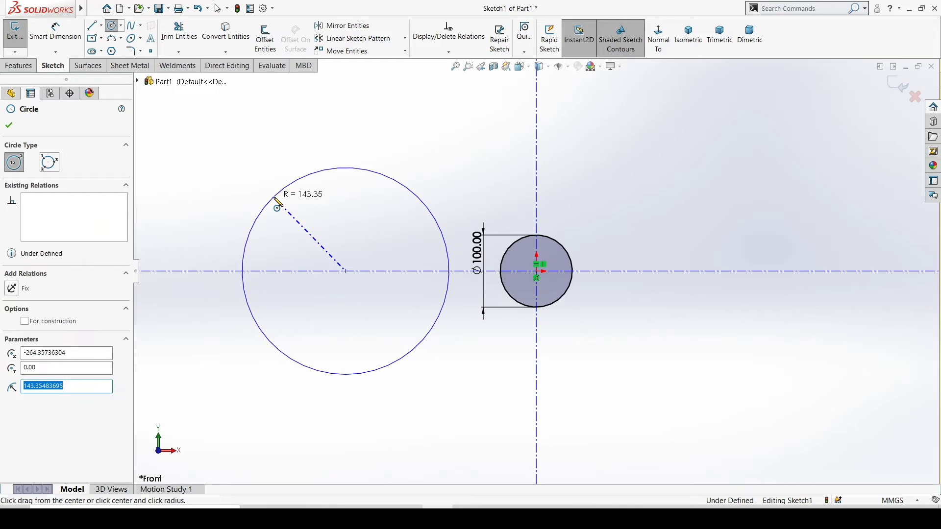
Dimension the diameter of the larger circle, keeping its drawn size
{"action": "left_click", "coordinate": [56, 31]}
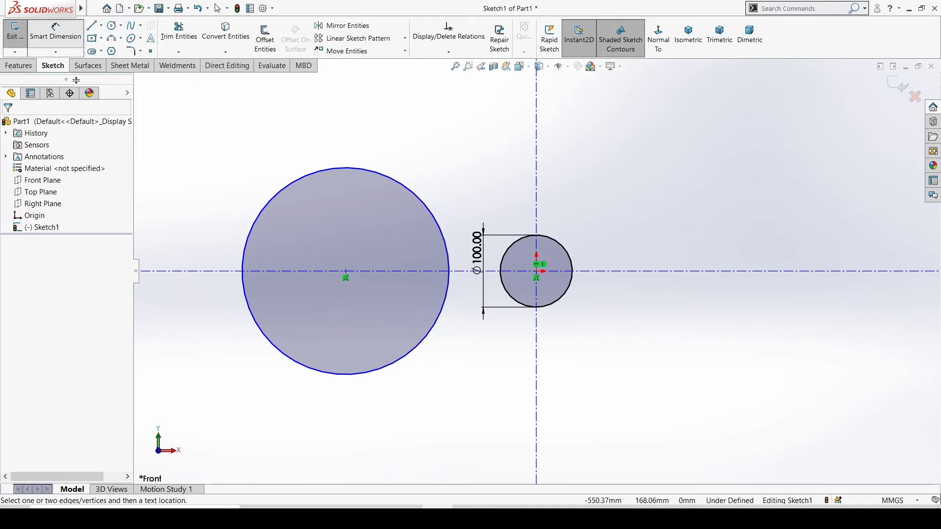
{"action": "left_click", "coordinate": [268, 201]}
{"action": "left_click", "coordinate": [240, 155]}
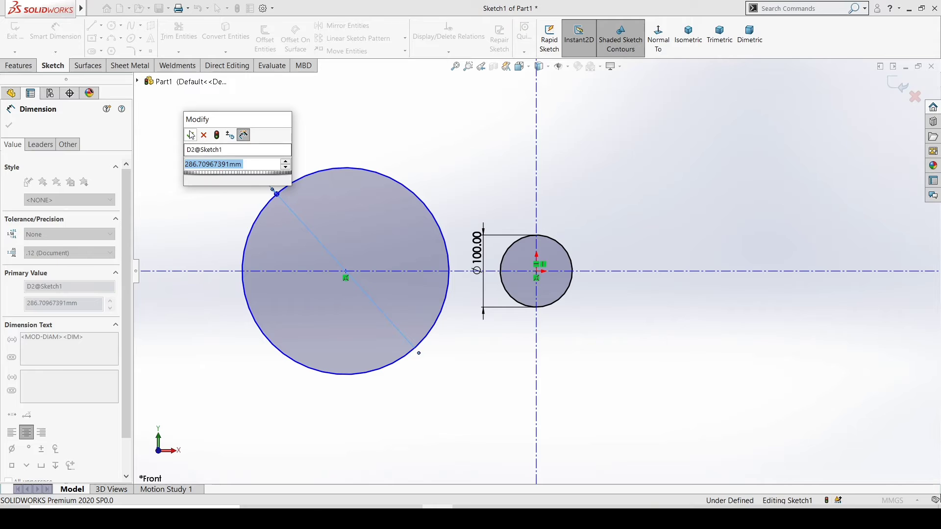
{"action": "left_click", "coordinate": [190, 136]}
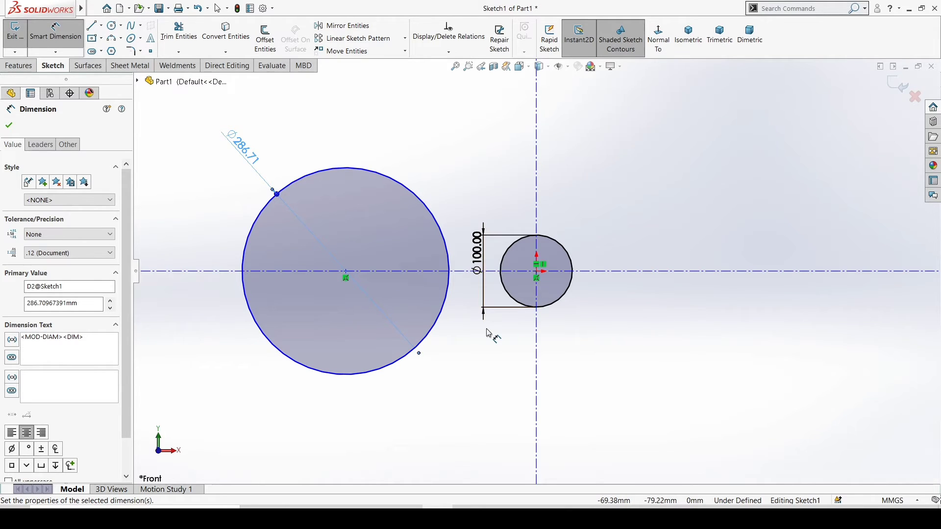
Dimension the horizontal distance between the larger circle's center and the origin, keeping the drawn value
{"action": "left_click", "coordinate": [346, 273]}
{"action": "left_click", "coordinate": [536, 271]}
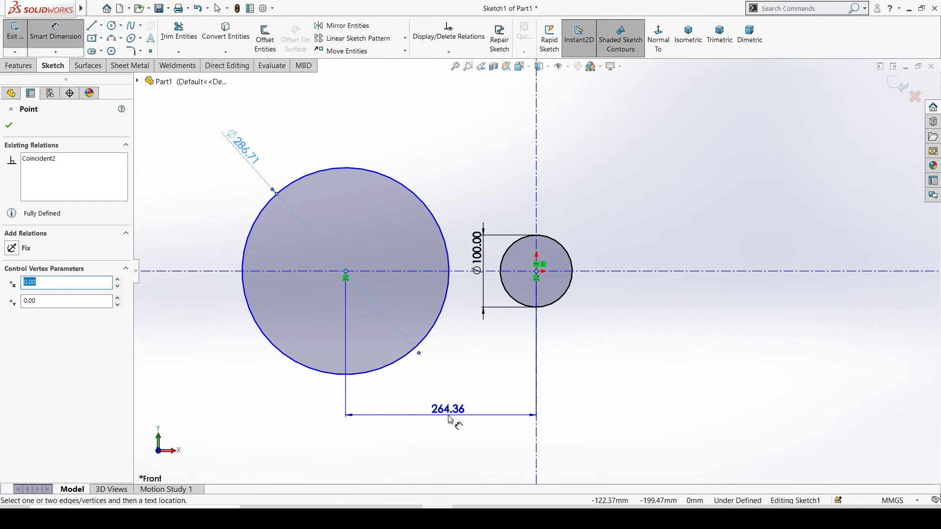
{"action": "left_click", "coordinate": [451, 420]}
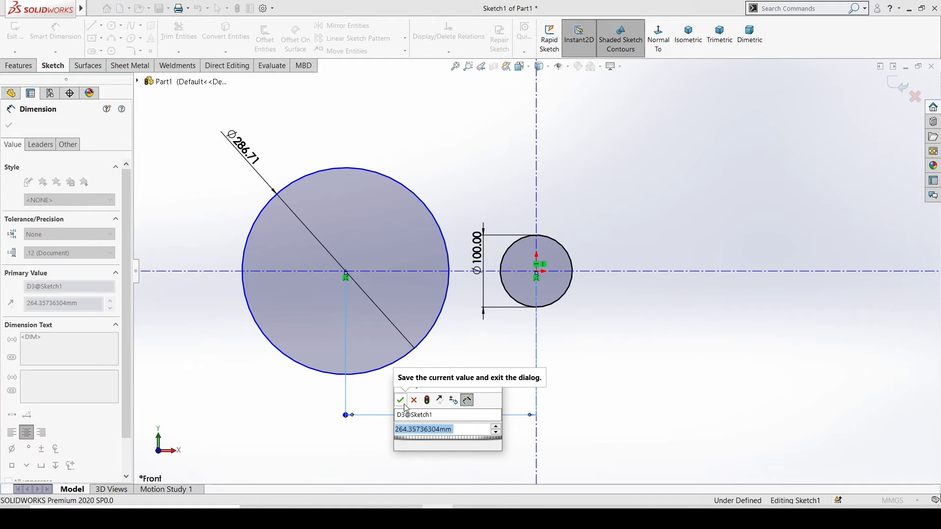
{"action": "left_click", "coordinate": [403, 403]}
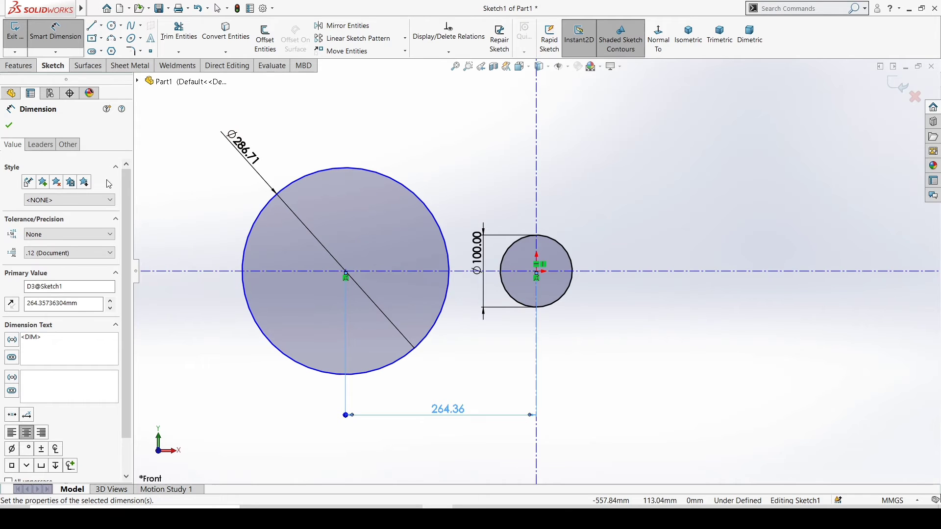
{"action": "left_click", "coordinate": [9, 126]}
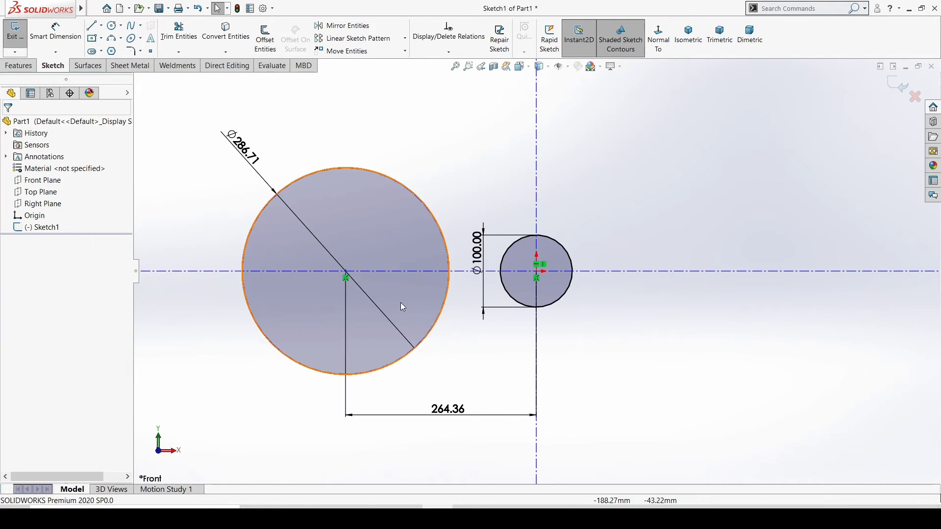
Add a horizontal relation between the larger circle's center and the small circle's center at the origin
{"action": "left_click", "coordinate": [346, 272]}
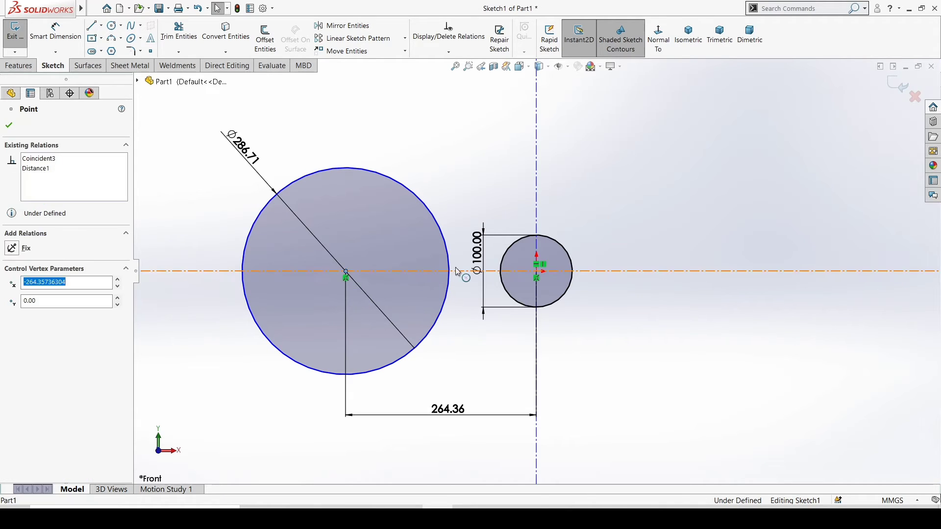
{"action": "left_click", "coordinate": [538, 272], "text": "ctrl"}
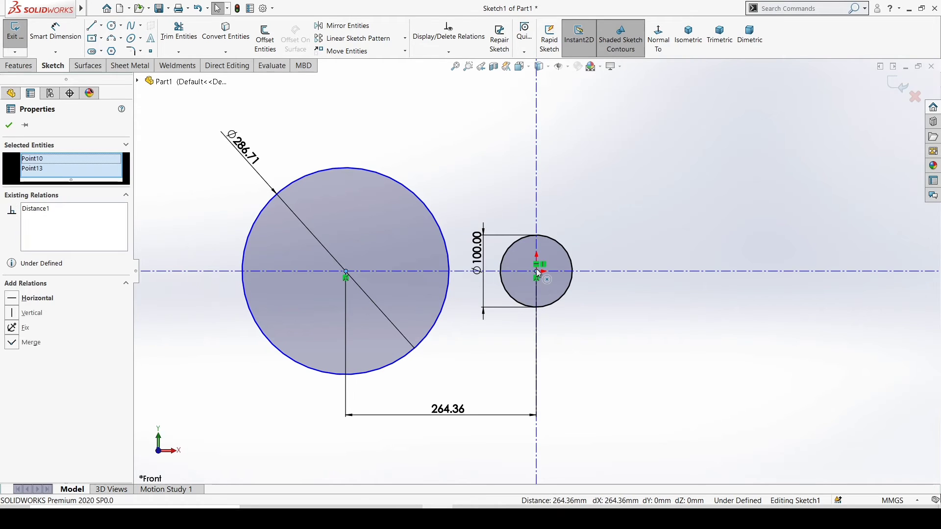
{"action": "left_click", "coordinate": [12, 300]}
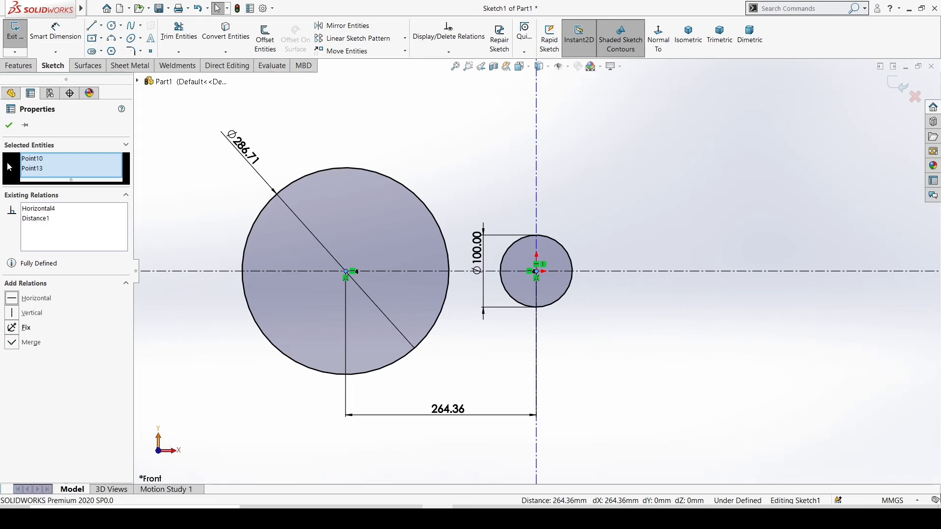
{"action": "left_click", "coordinate": [8, 126]}
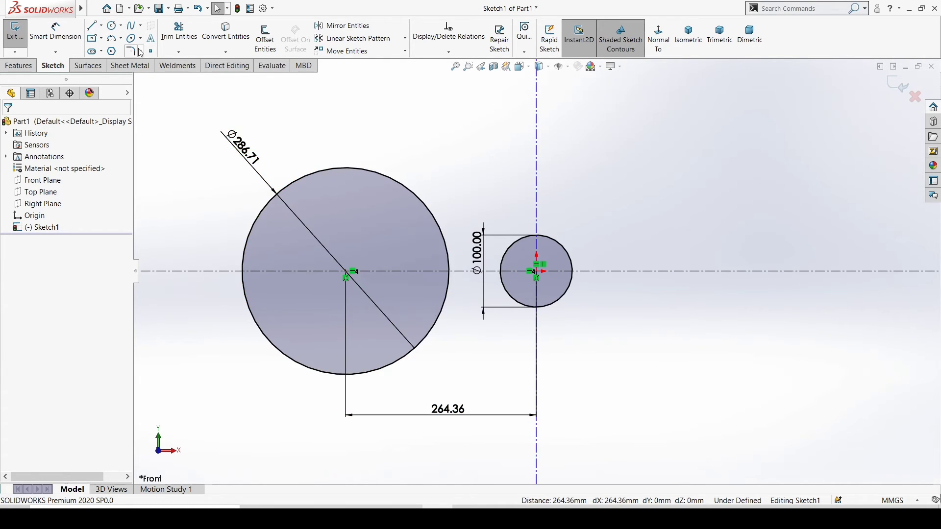
Sketch a closed rectangle about 175 mm wide from four lines, above the horizontal centerline on the positive X side of the 100 mm circle
{"action": "left_click", "coordinate": [121, 25]}
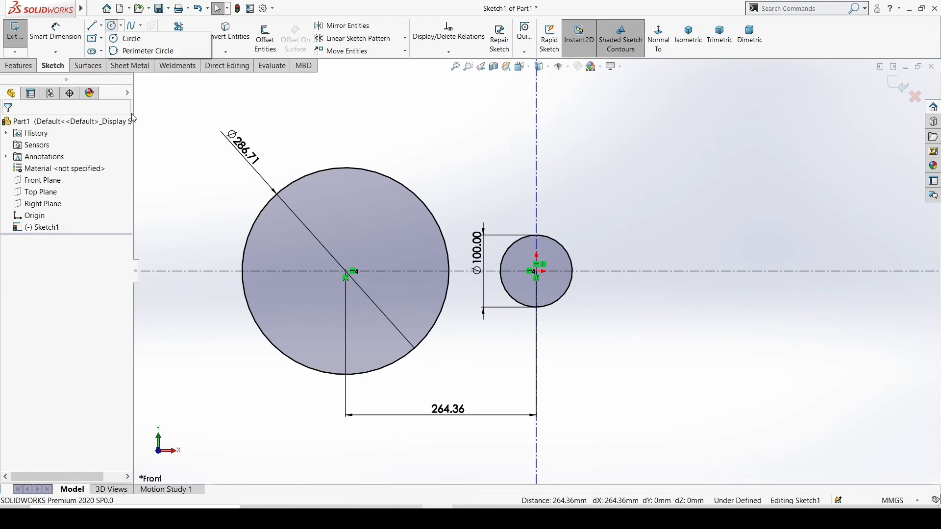
{"action": "left_click", "coordinate": [101, 25]}
{"action": "left_click", "coordinate": [124, 36]}
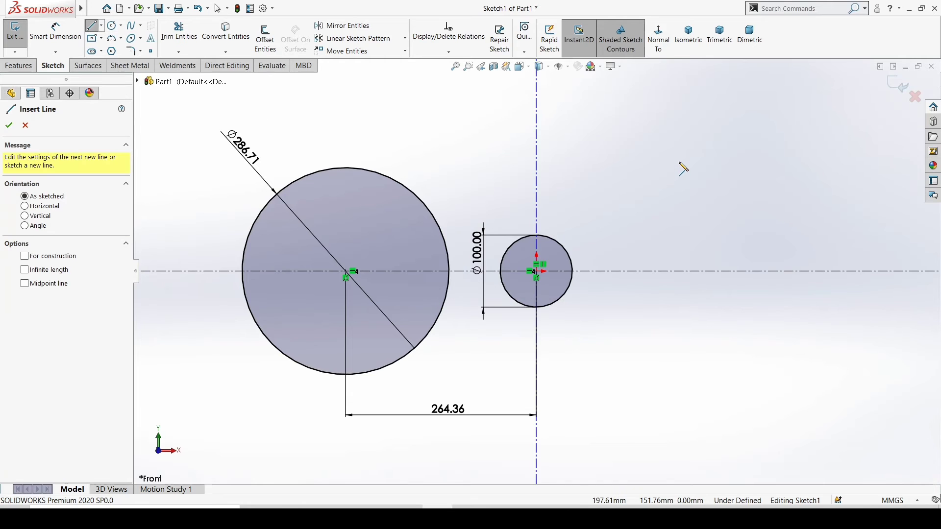
{"action": "left_click", "coordinate": [665, 128]}
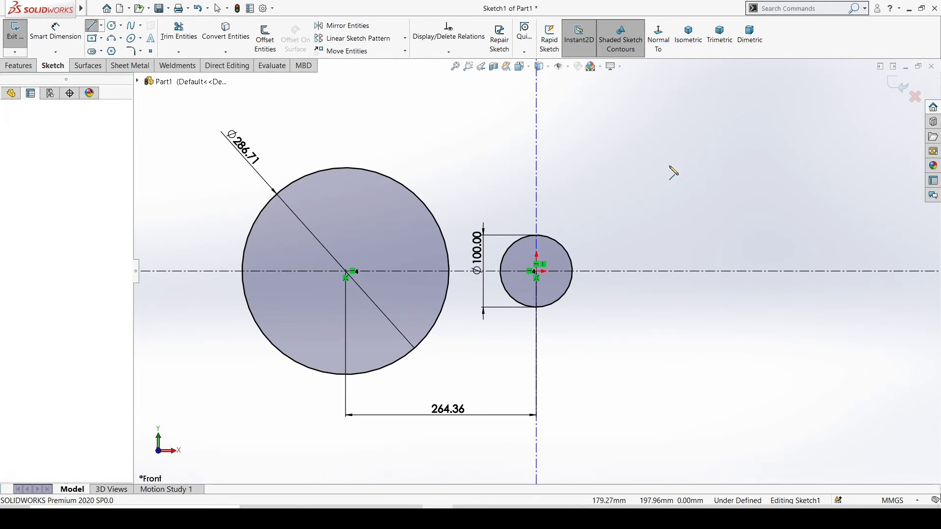
{"action": "left_click", "coordinate": [665, 246]}
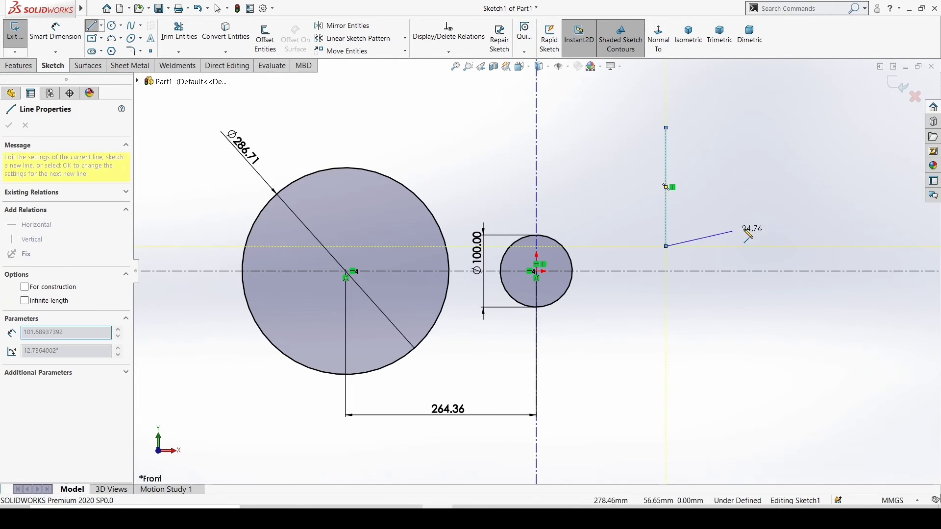
{"action": "left_click", "coordinate": [792, 246]}
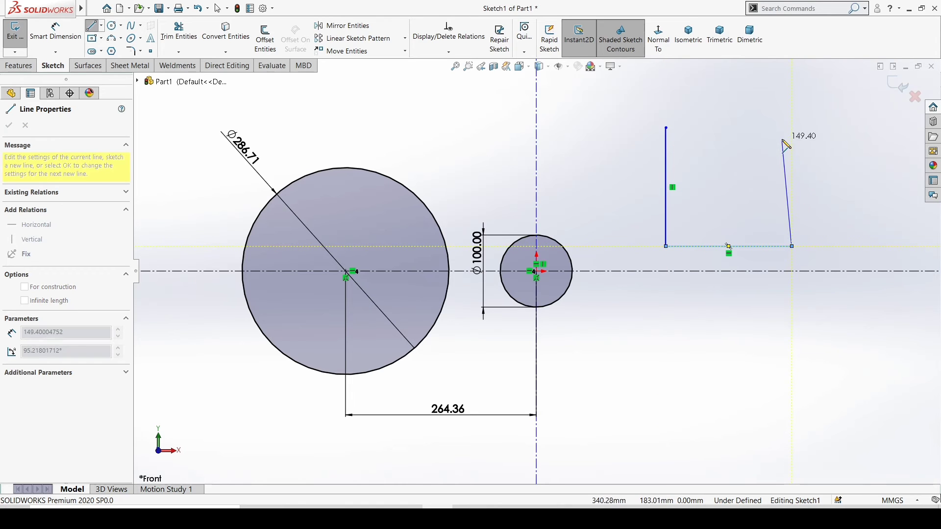
{"action": "left_click", "coordinate": [792, 129]}
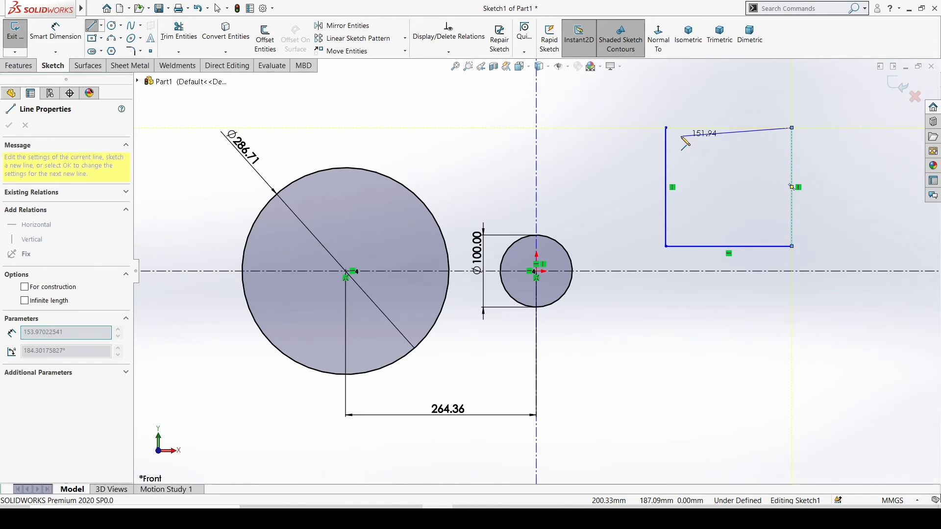
{"action": "left_click", "coordinate": [668, 130]}
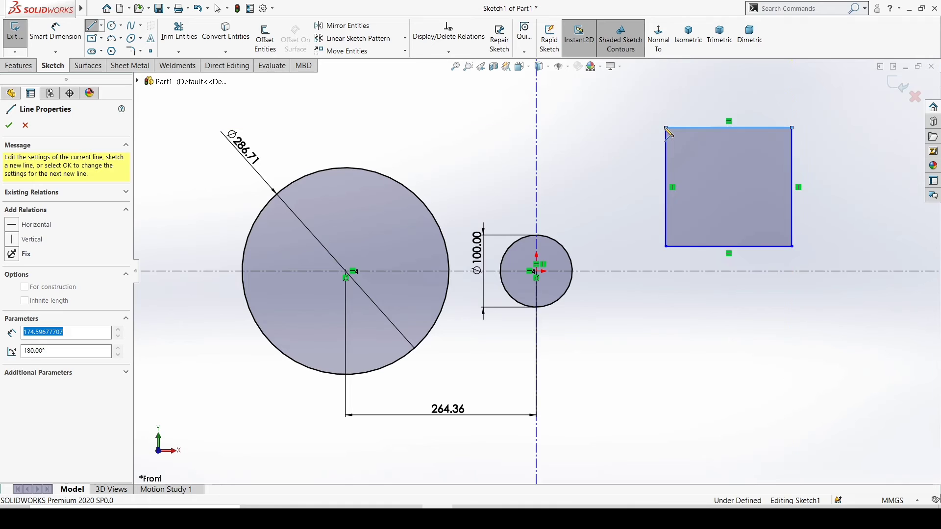
{"action": "right_click", "coordinate": [667, 130]}
{"action": "left_click", "coordinate": [689, 137]}
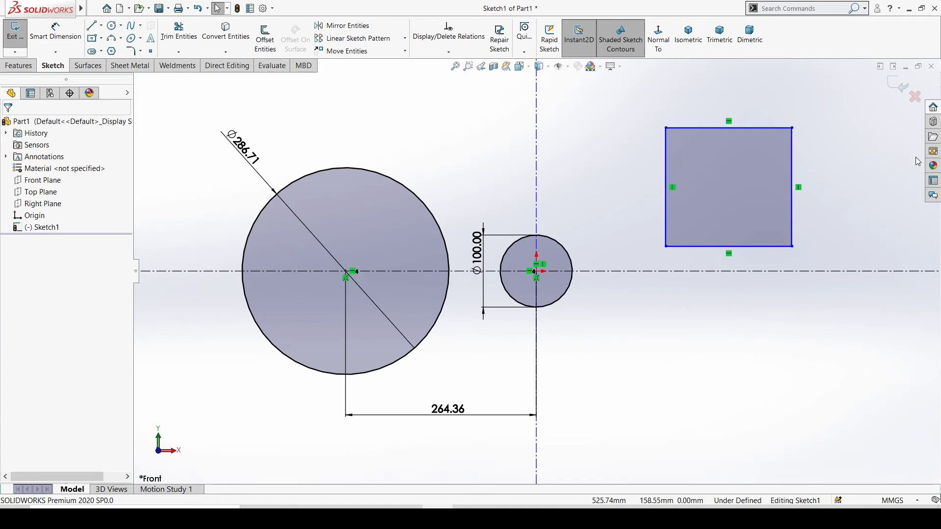
{"action": "left_click", "coordinate": [123, 29]}
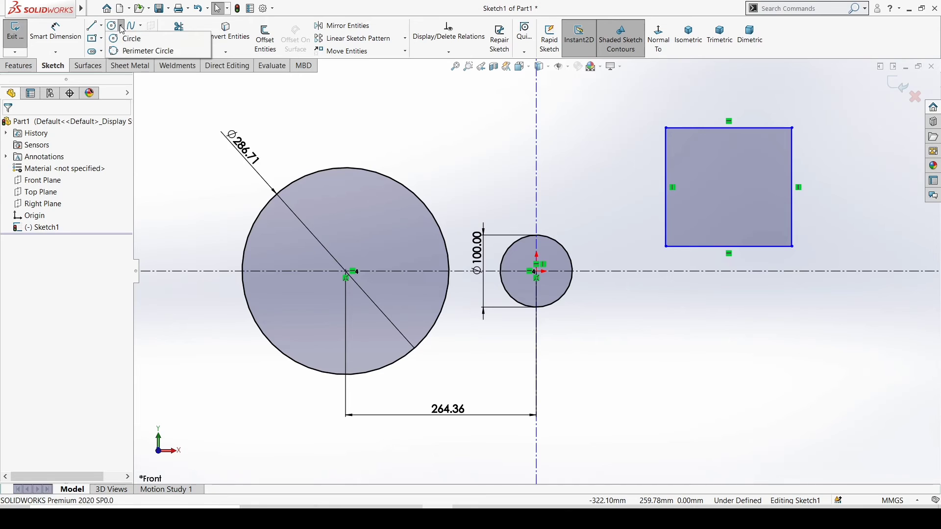
{"action": "left_click", "coordinate": [113, 51]}
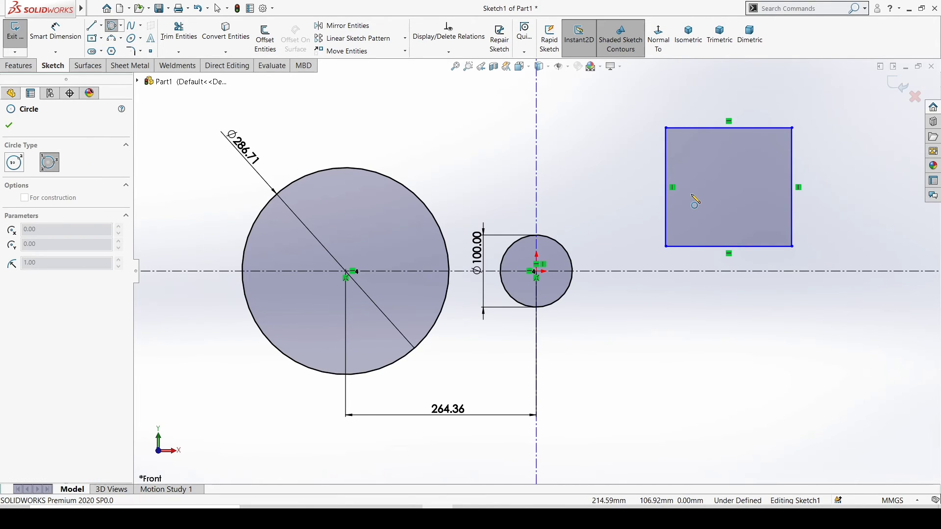
{"action": "key", "text": "Escape"}
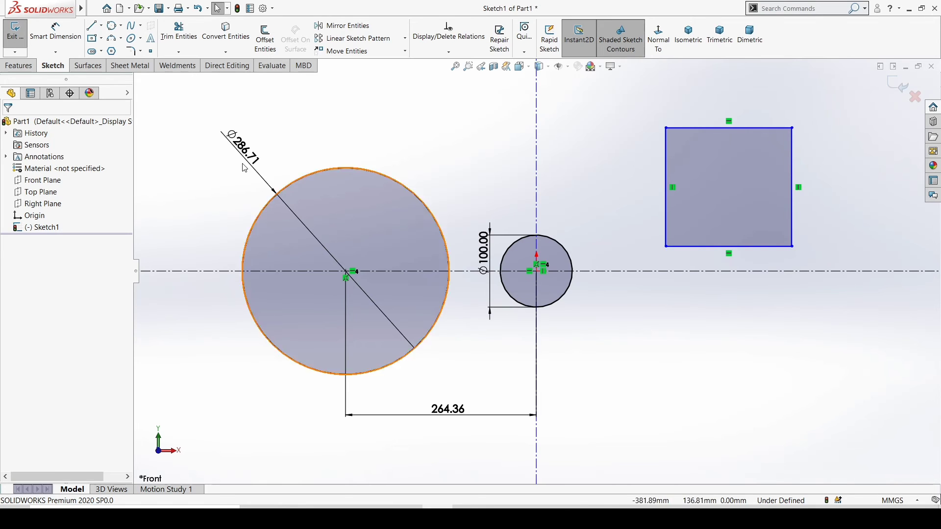
Sketch a perimeter circle of about 82 mm radius inside the rectangle, tangent to its left, upper and lower sides
{"action": "left_click", "coordinate": [113, 27]}
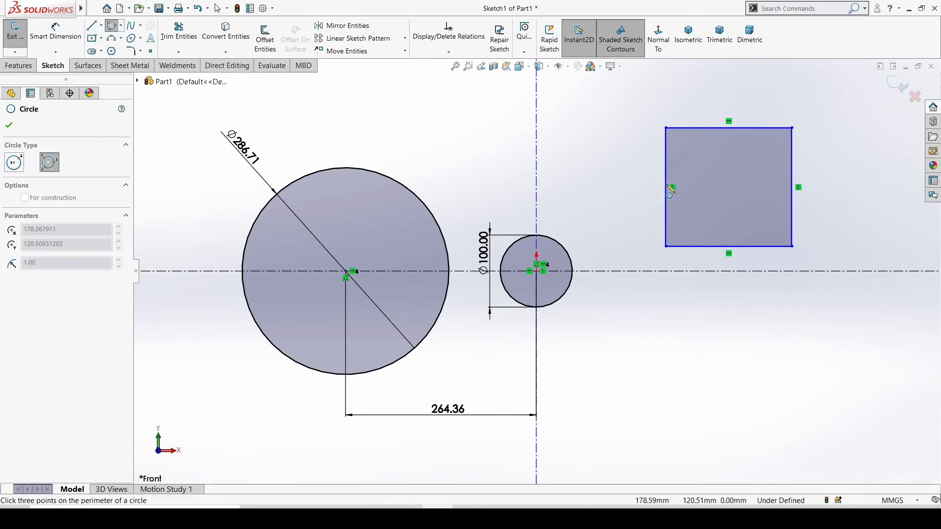
{"action": "left_click", "coordinate": [670, 190]}
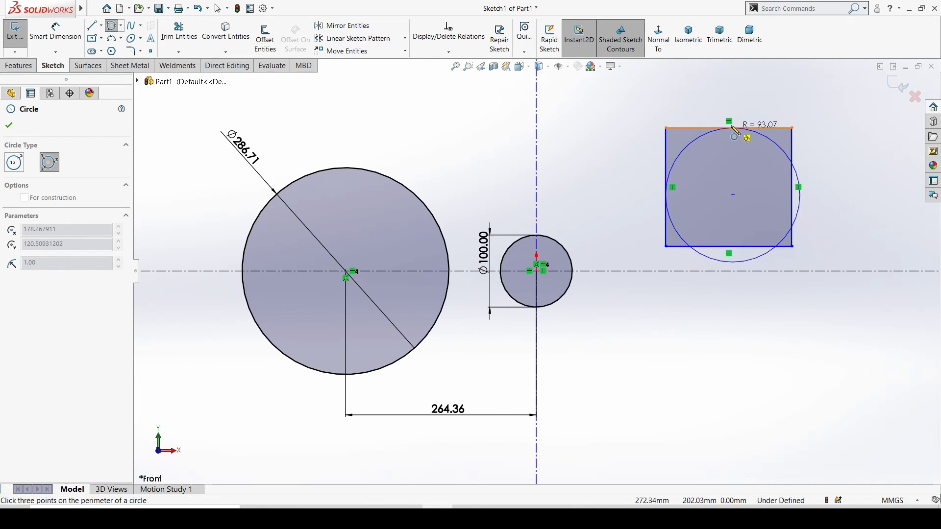
{"action": "left_click", "coordinate": [730, 130]}
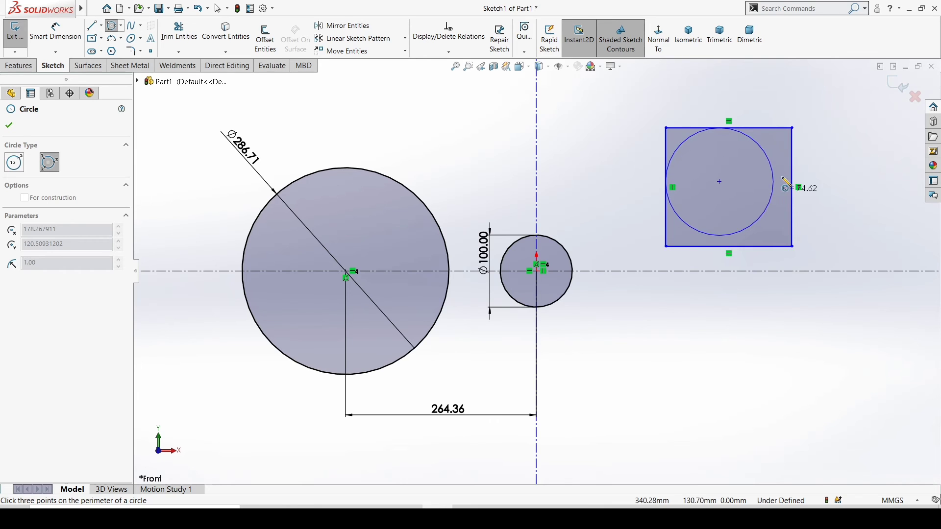
{"action": "left_click", "coordinate": [728, 247]}
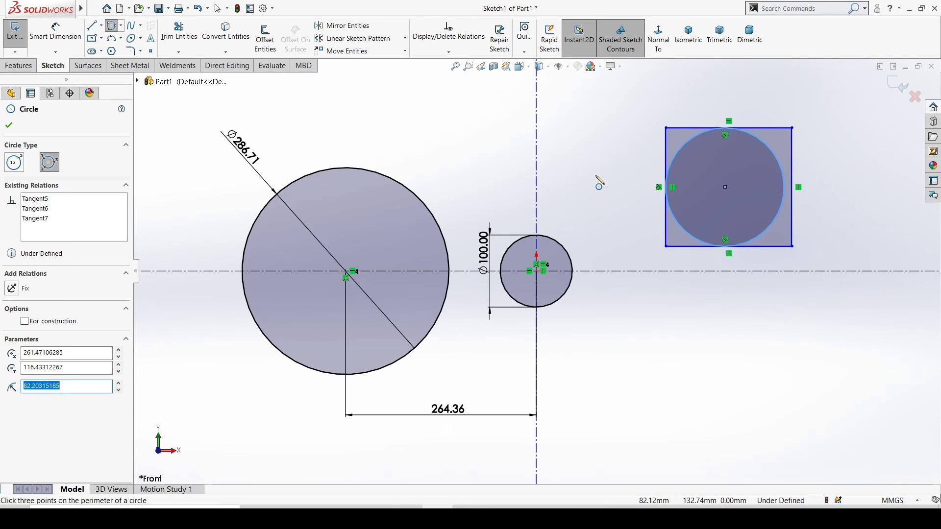
{"action": "right_click", "coordinate": [579, 147]}
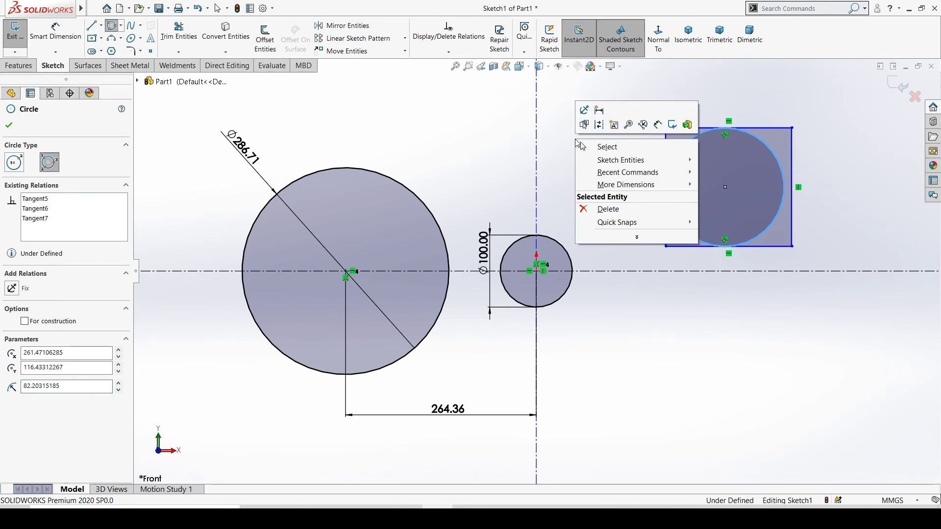
{"action": "left_click", "coordinate": [588, 146]}
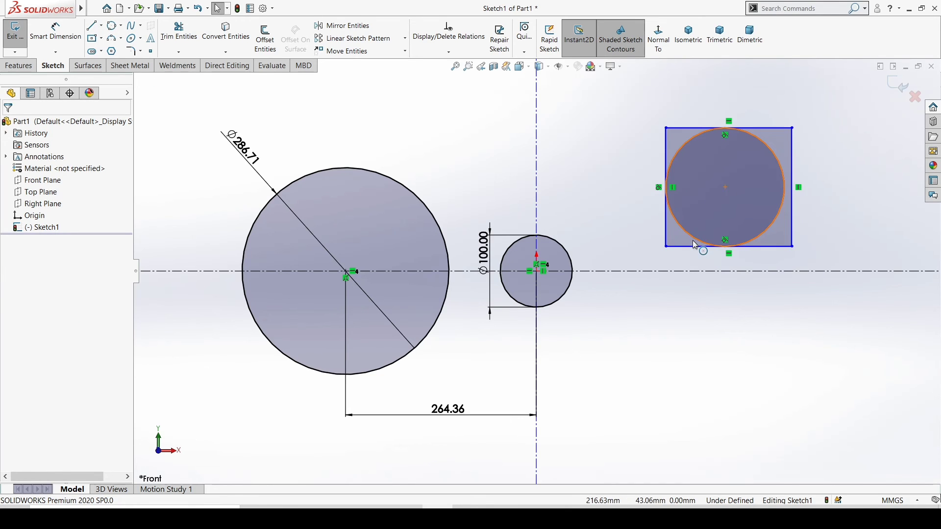
Dimension the rectangle's width and height, keeping the drawn values
{"action": "left_click", "coordinate": [65, 41]}
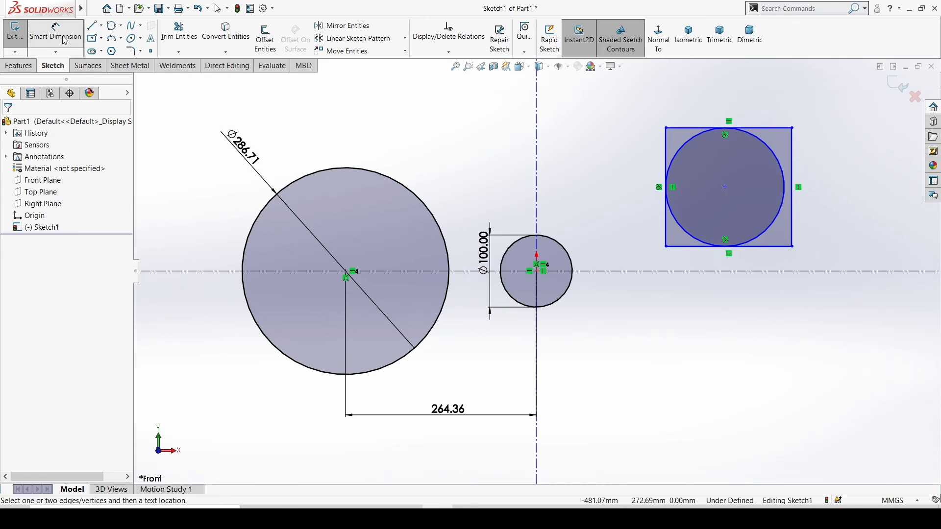
{"action": "left_click", "coordinate": [700, 128]}
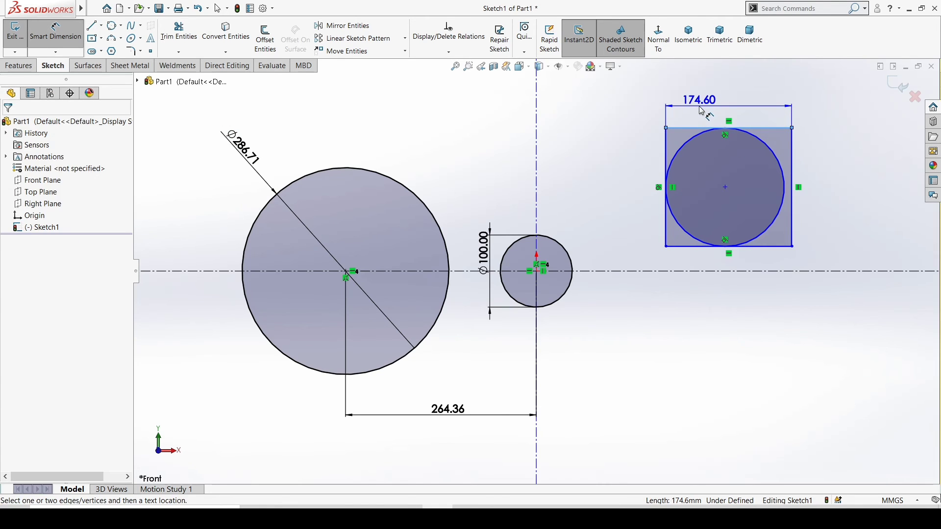
{"action": "left_click", "coordinate": [703, 112]}
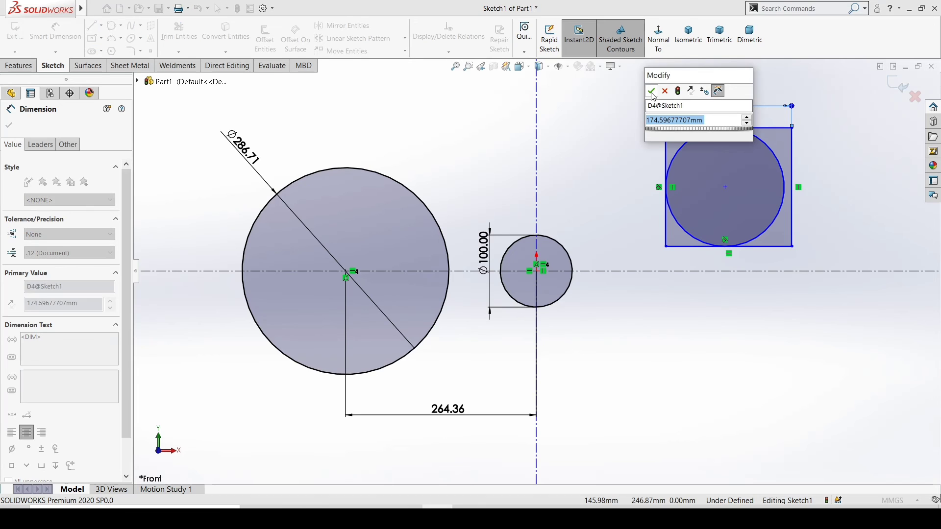
{"action": "left_click", "coordinate": [652, 92]}
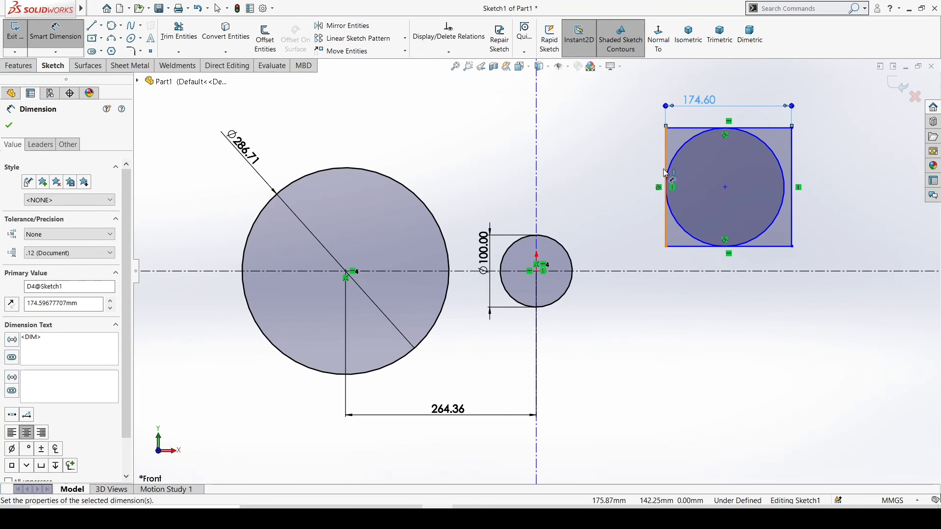
{"action": "left_click", "coordinate": [666, 172]}
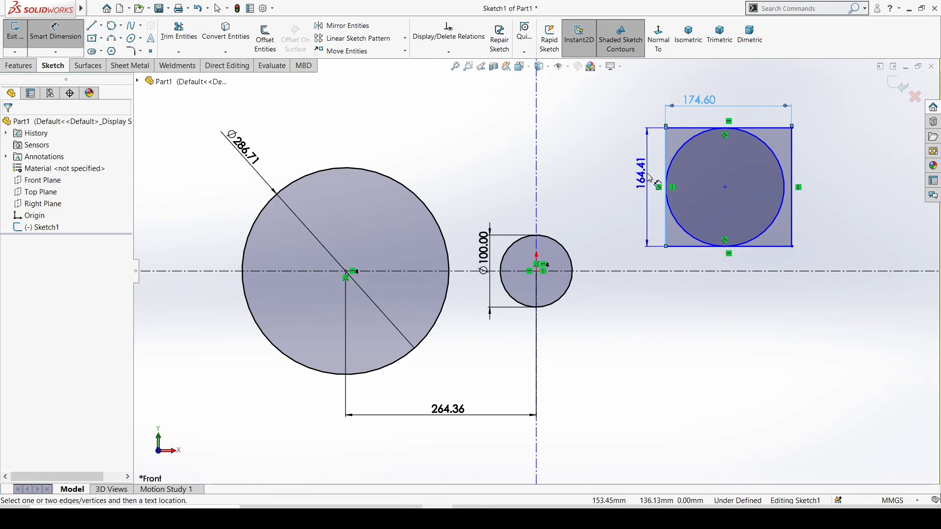
{"action": "left_click", "coordinate": [638, 179]}
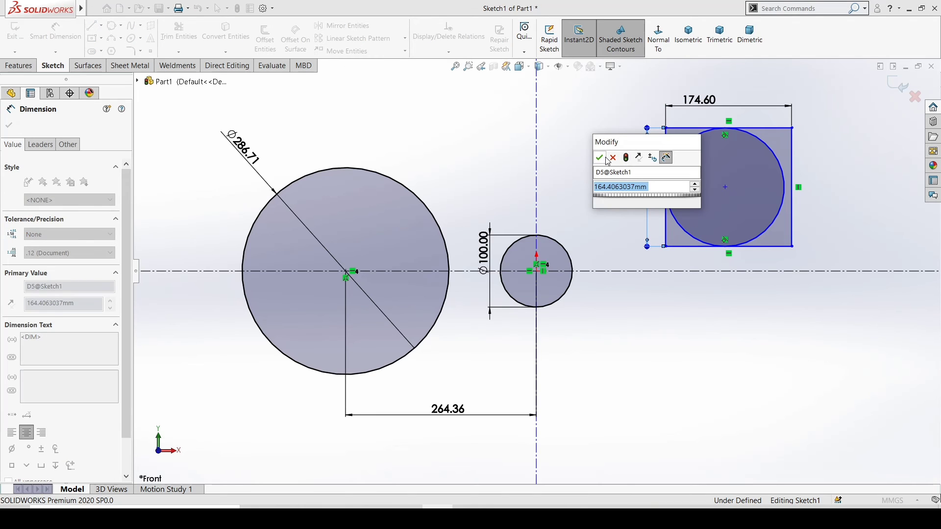
{"action": "left_click", "coordinate": [601, 158]}
Try to dimension the rectangle's lower side and the diameter of the tangent circle inside it
{"action": "left_click", "coordinate": [679, 246]}
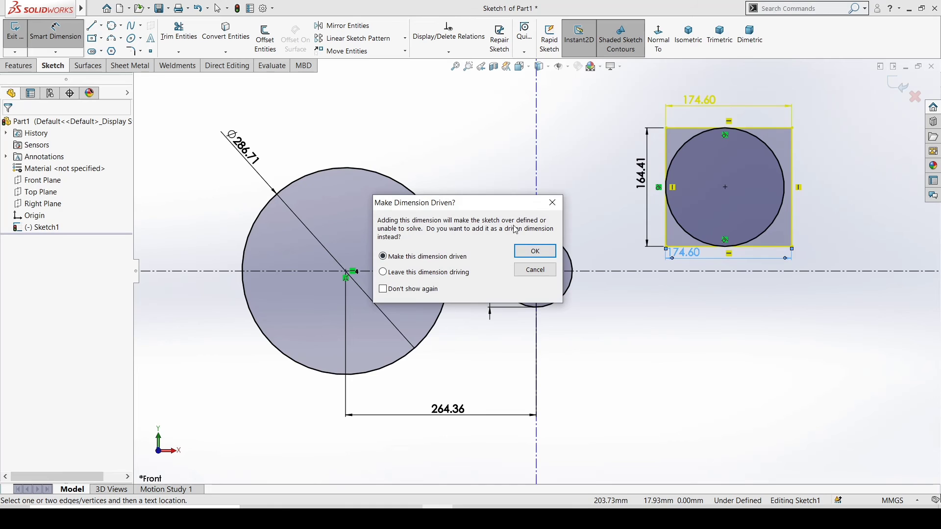
{"action": "left_click", "coordinate": [549, 210]}
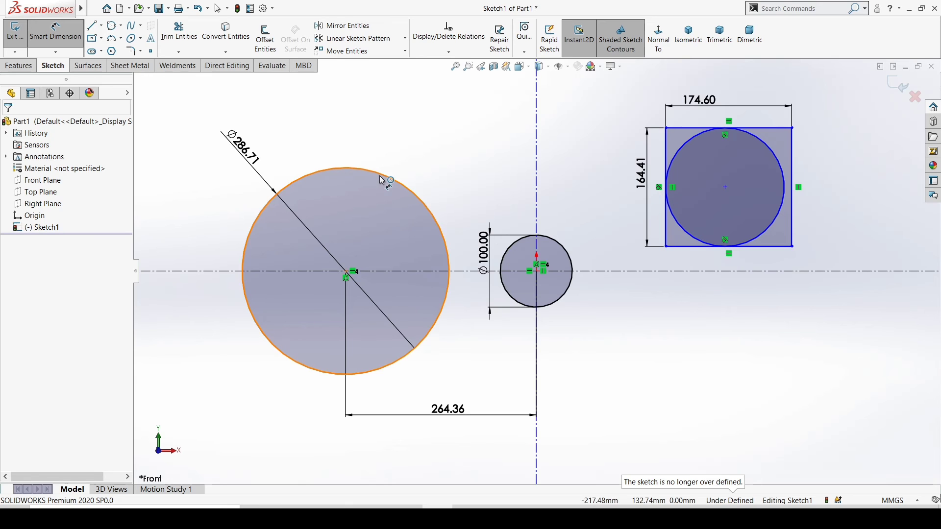
{"action": "left_click", "coordinate": [681, 149]}
{"action": "left_click", "coordinate": [602, 96]}
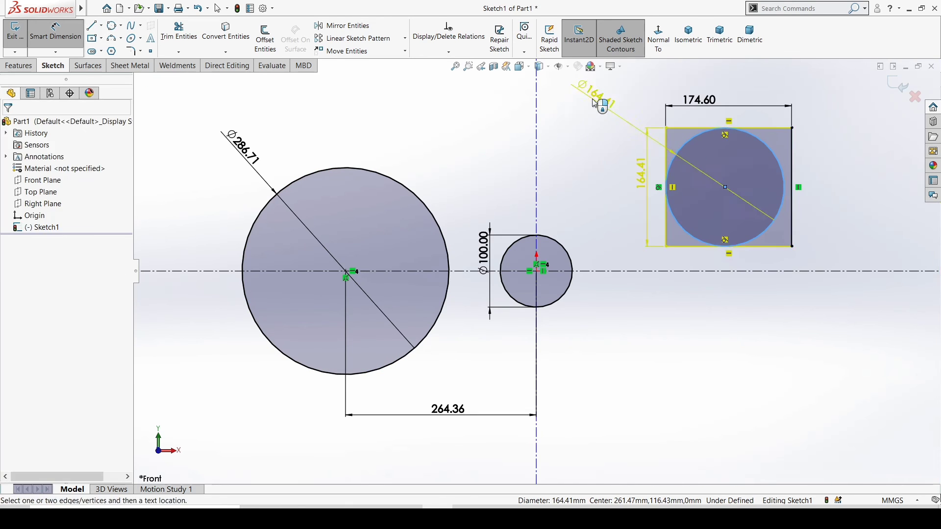
{"action": "left_click", "coordinate": [553, 203]}
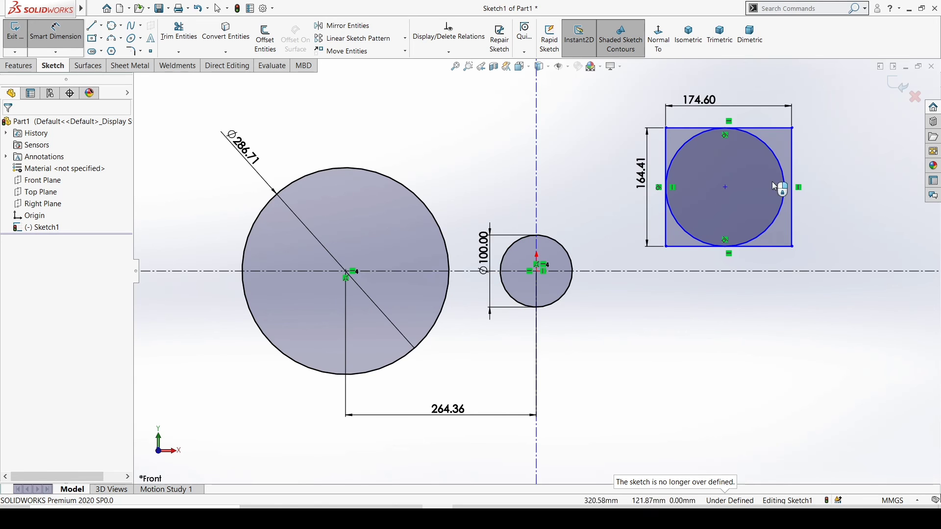
Dimension the horizontal distance between the tangent circle's center and the origin, keeping the drawn value
{"action": "left_click", "coordinate": [726, 188]}
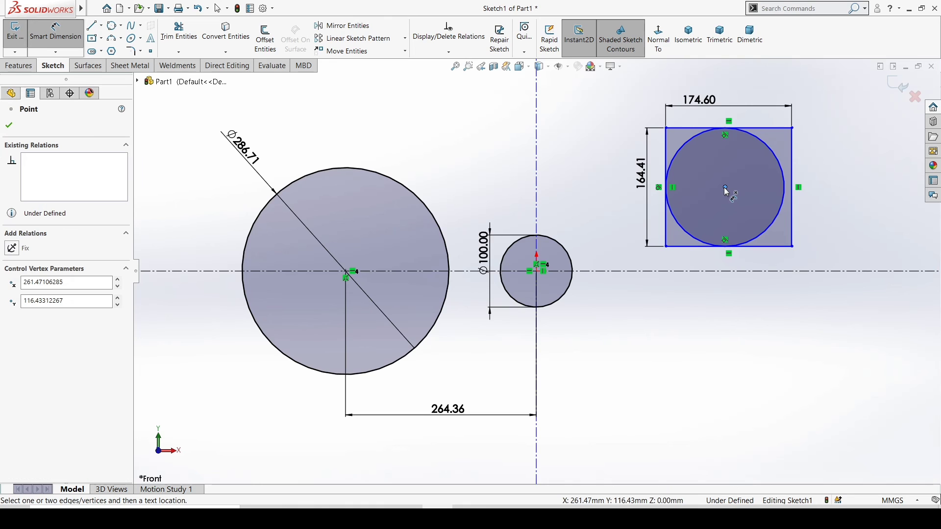
{"action": "left_click", "coordinate": [539, 271]}
{"action": "left_click", "coordinate": [615, 358]}
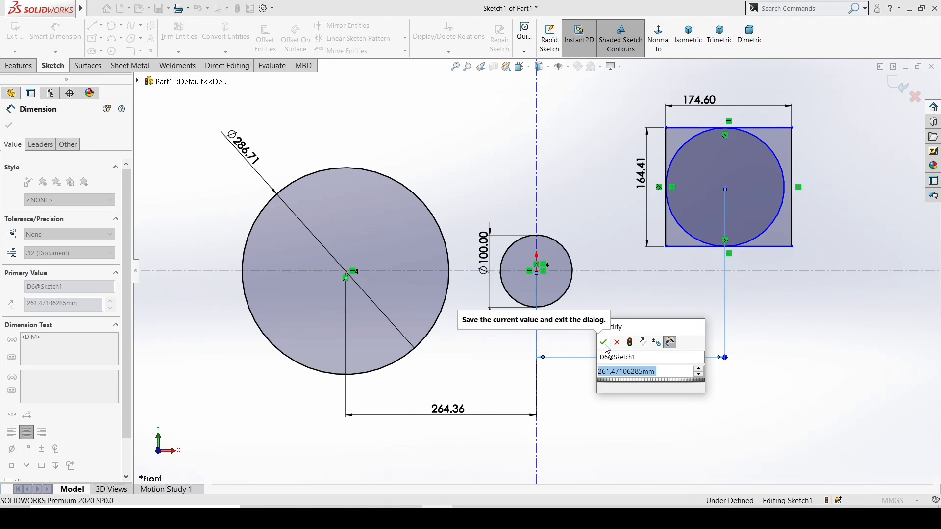
{"action": "left_click", "coordinate": [606, 345]}
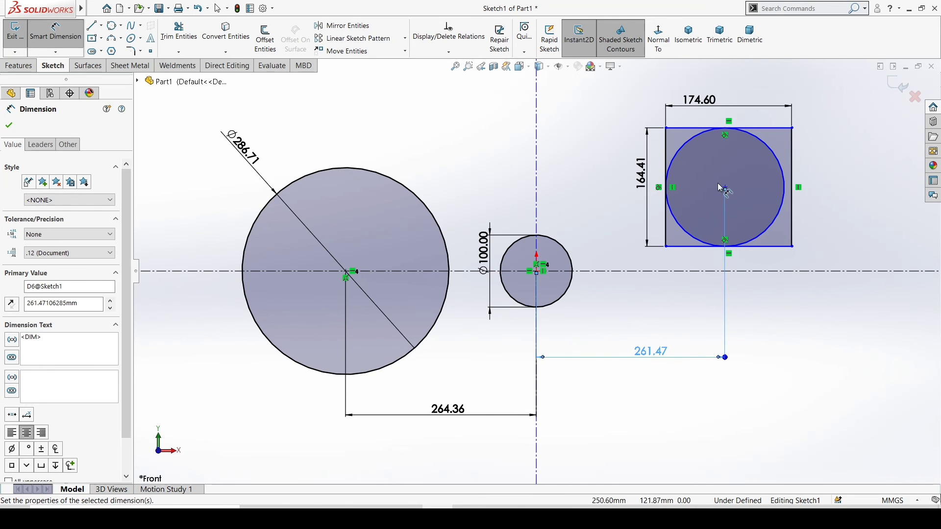
Dimension the vertical distance between the tangent circle's center and the origin, keeping the drawn value
{"action": "left_click", "coordinate": [727, 189]}
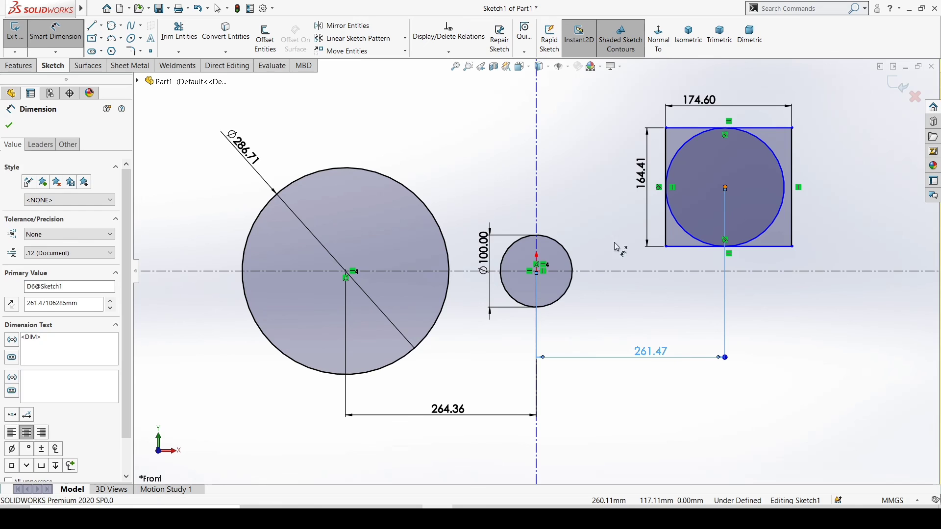
{"action": "left_click", "coordinate": [537, 270]}
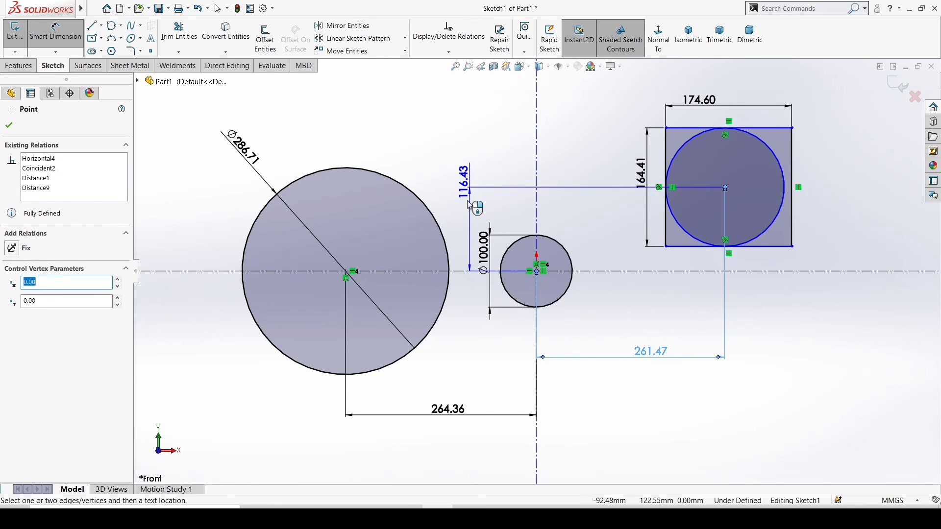
{"action": "left_click", "coordinate": [469, 214]}
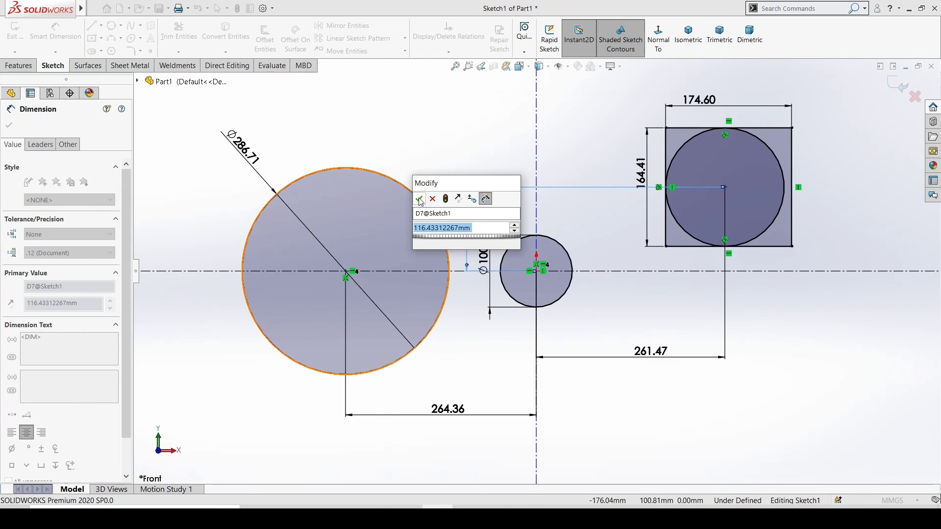
{"action": "left_click", "coordinate": [420, 199]}
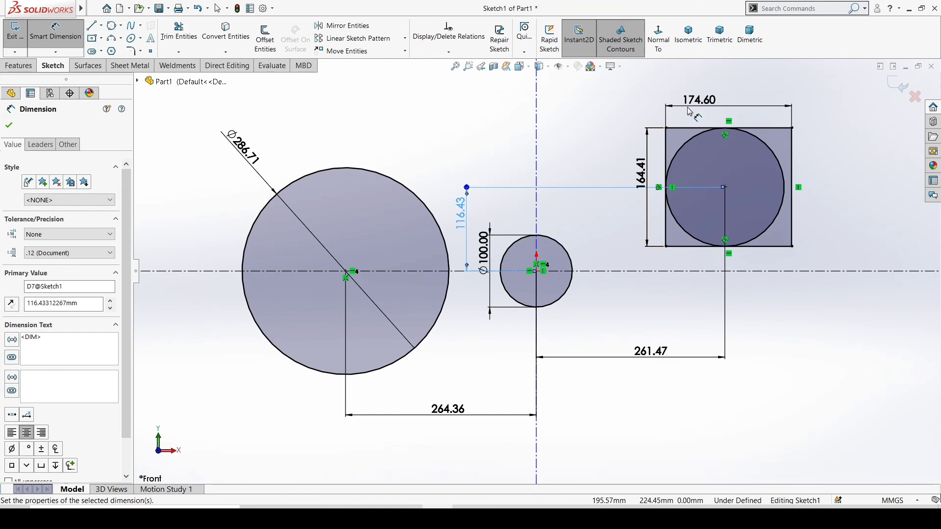